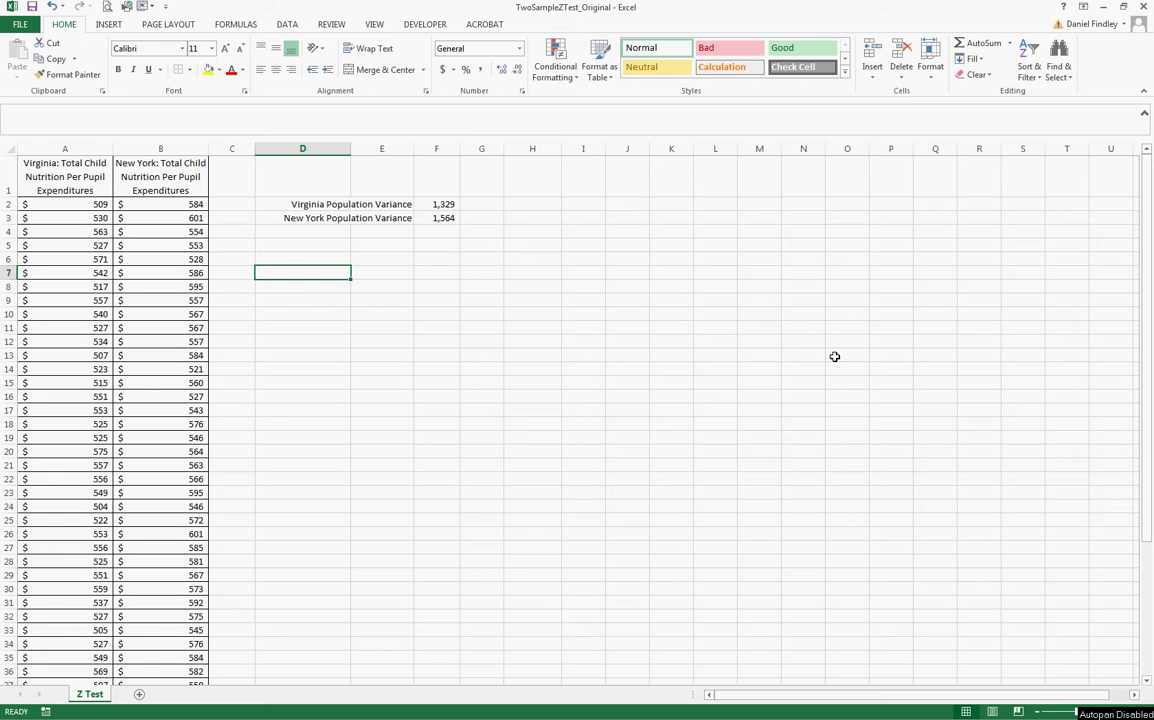
Select the Virginia expenditure values in A2:A51 to check the sample size
left_click(62, 149)
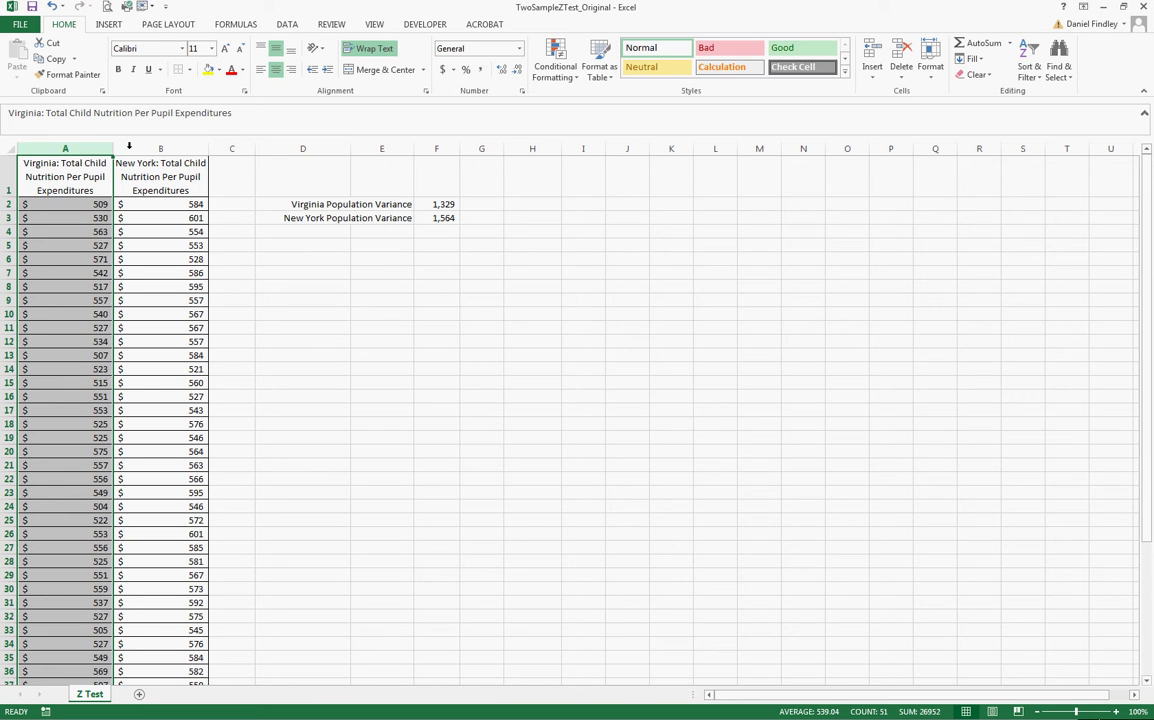
left_click_drag(129, 146, 92, 150)
left_click(82, 149)
left_click_drag(72, 203, 68, 657)
scroll(92, 600, "up", 4)
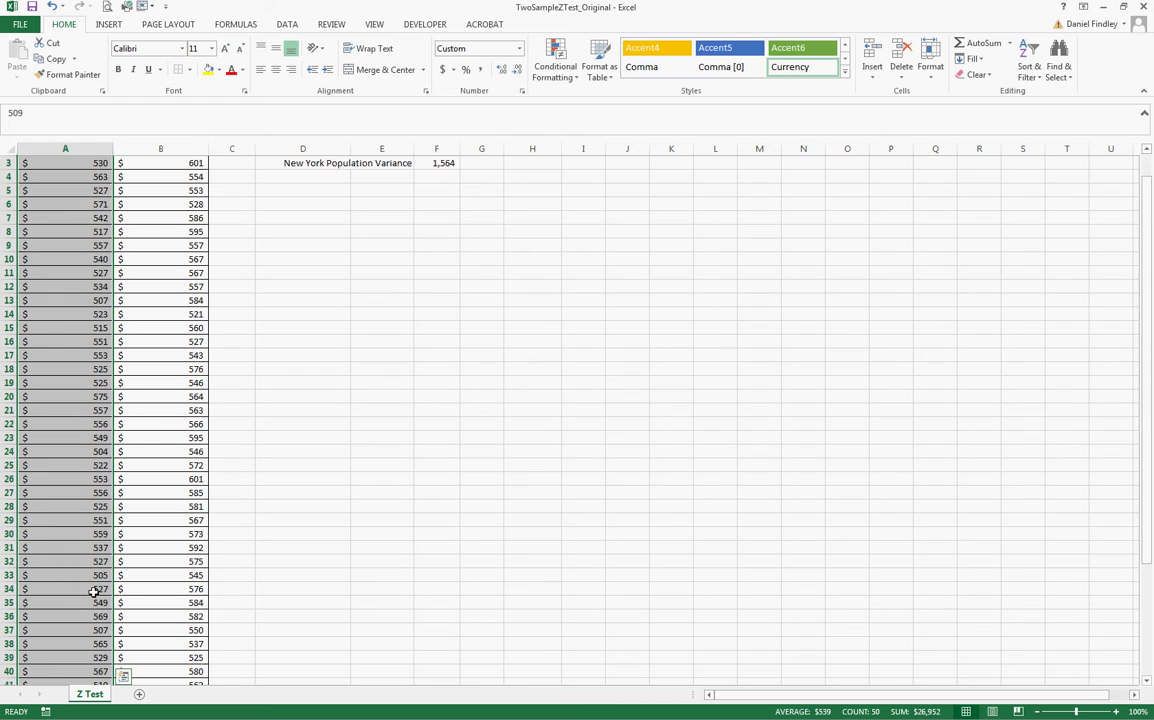
scroll(92, 592, "up", 1)
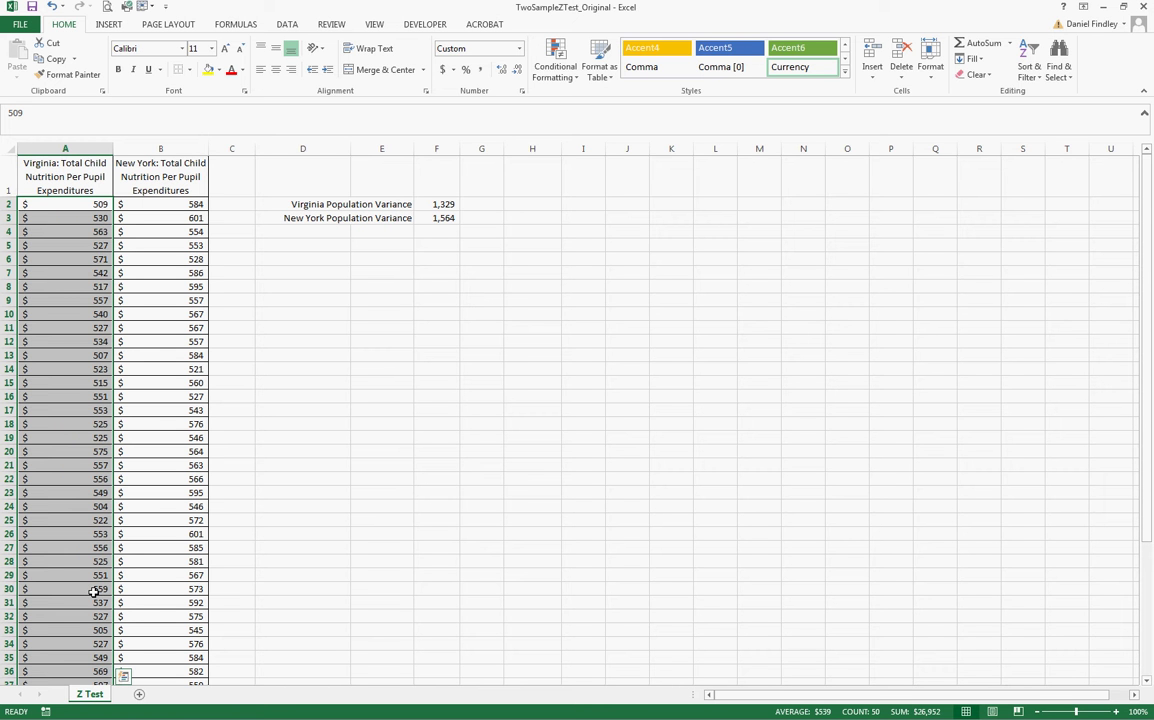
Select the New York expenditure values in B2:B45 to check the sample size, and look at the population variance labels
left_click(145, 148)
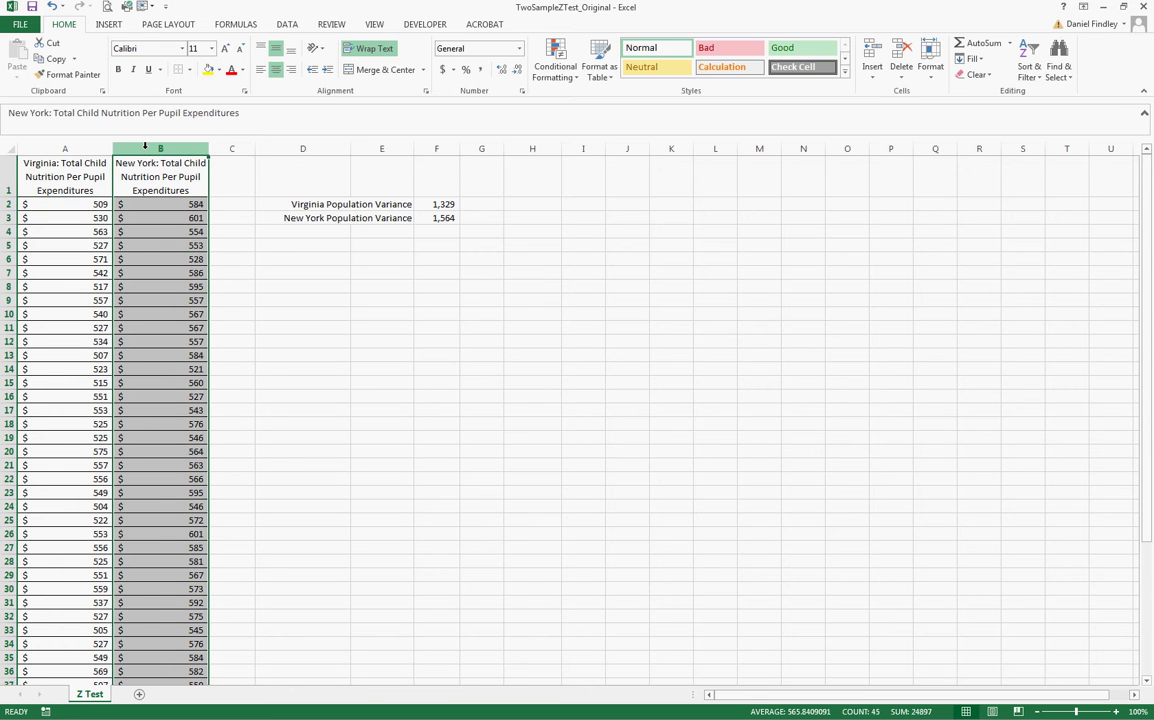
left_click(152, 205)
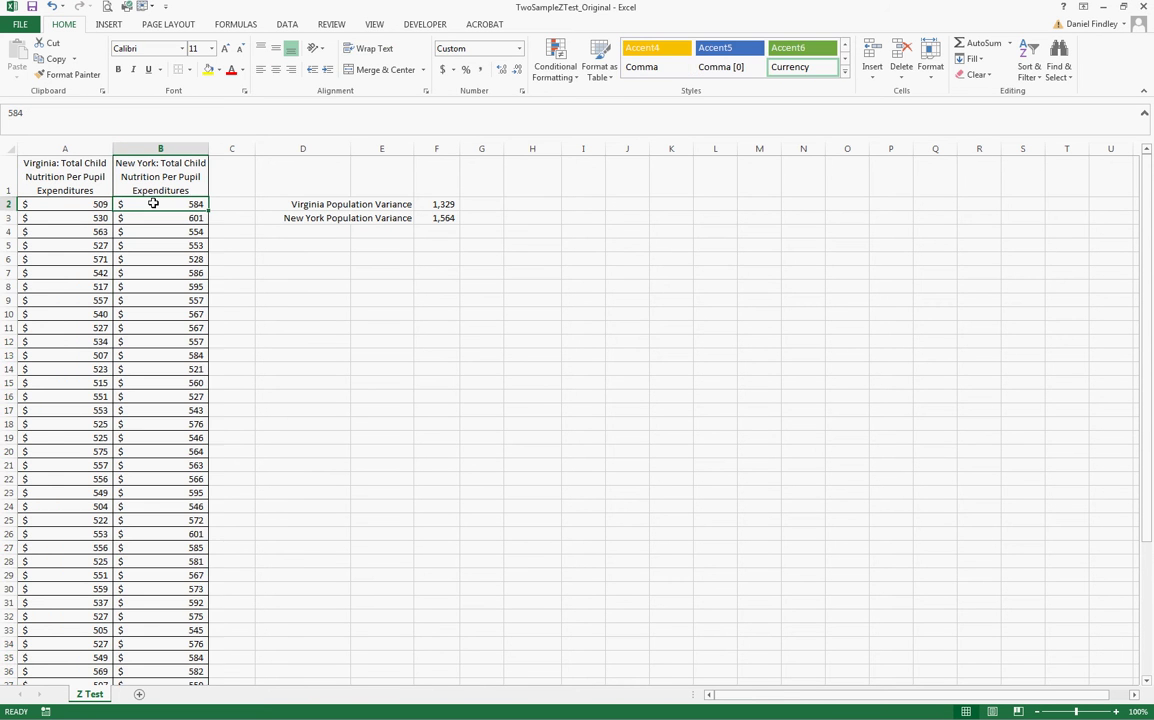
left_click_drag(153, 203, 186, 589)
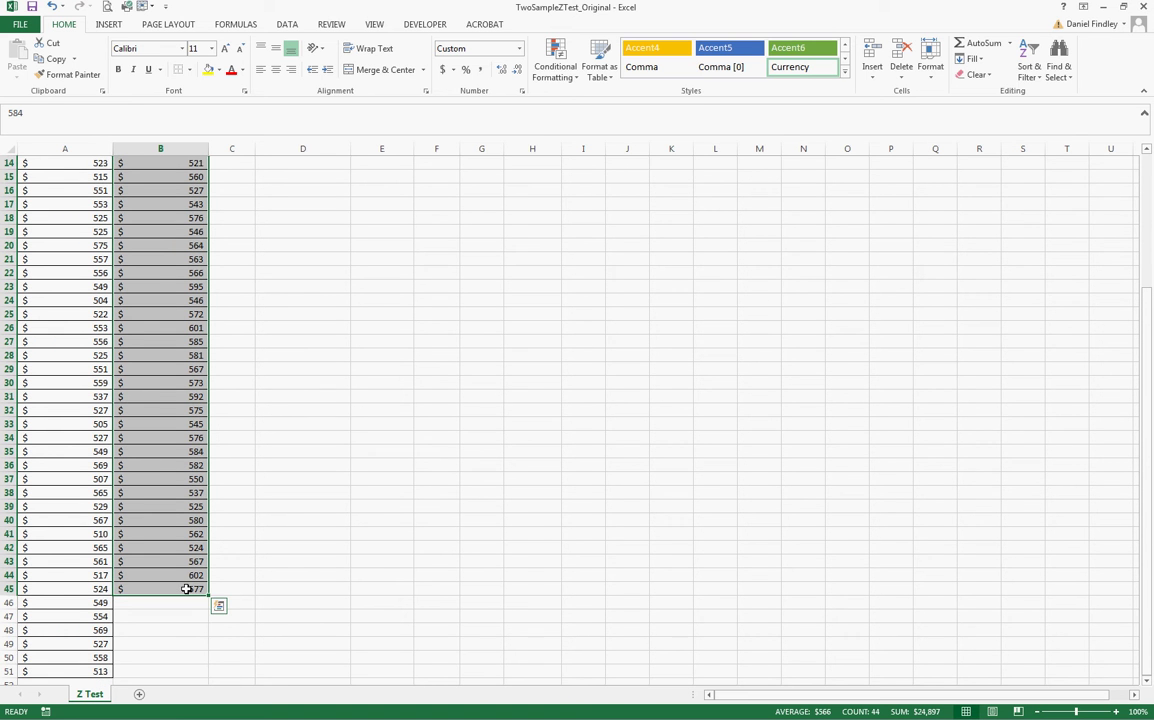
scroll(184, 560, "up", 5)
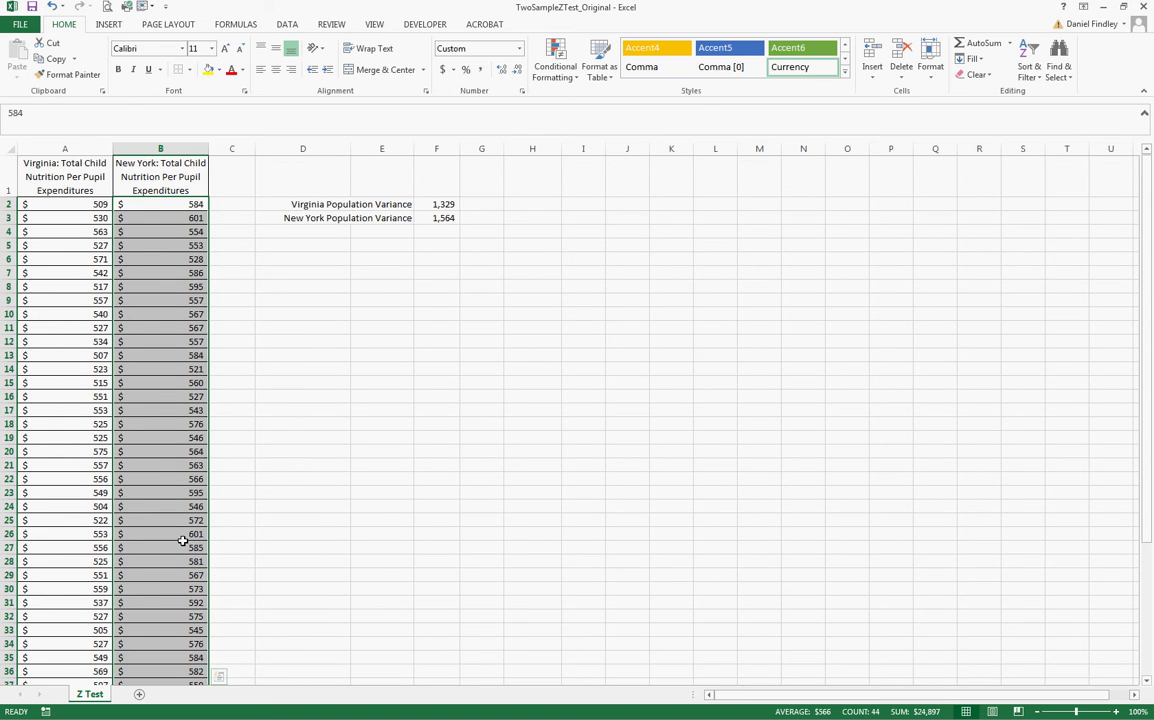
left_click(158, 186)
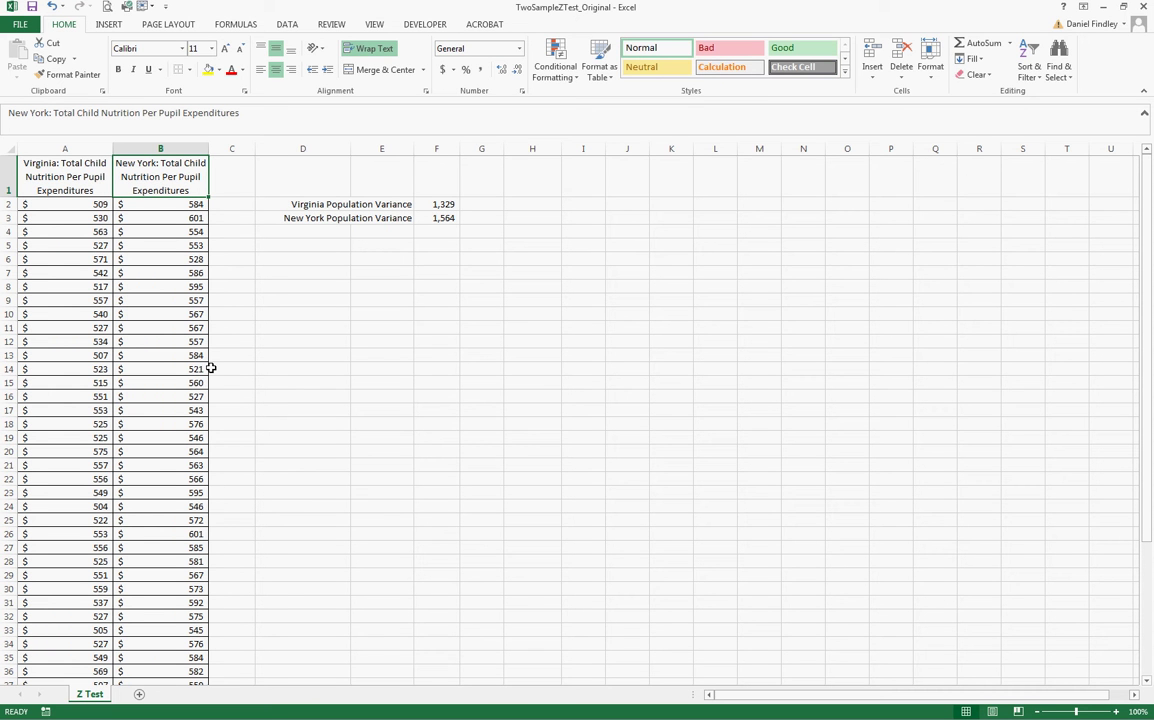
left_click(371, 203)
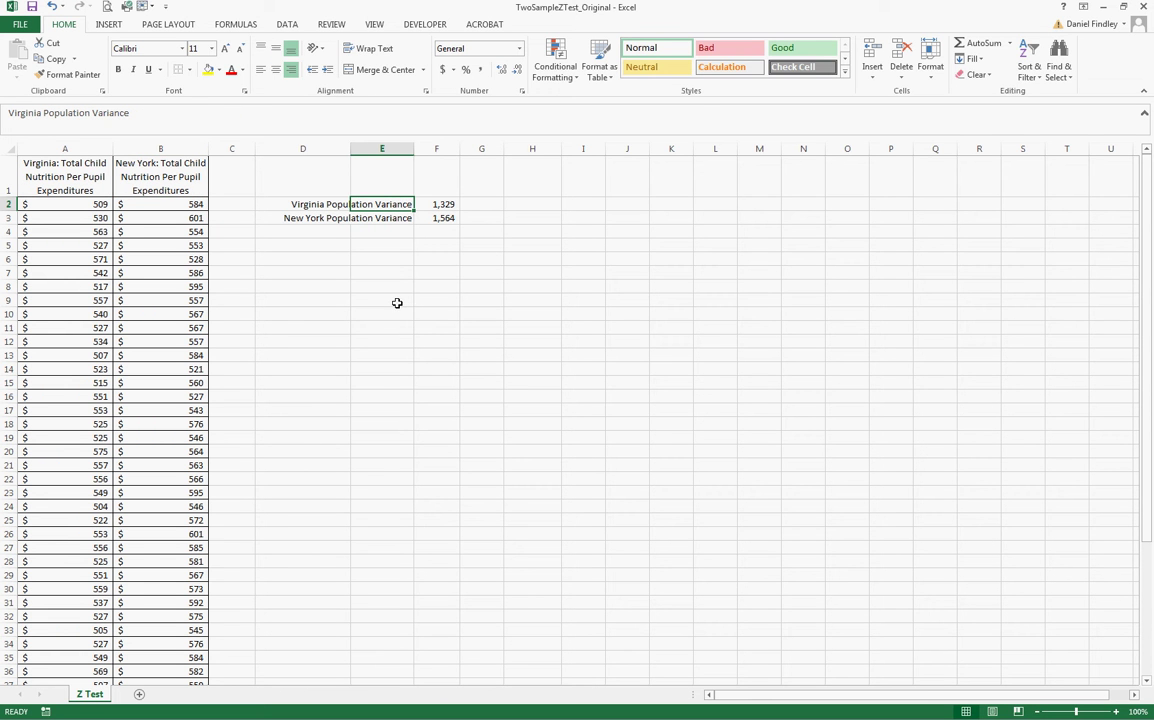
Enter "Null Hypothesis : Total CN Per Pupil Expenditures are equal" in cell E6
left_click(359, 263)
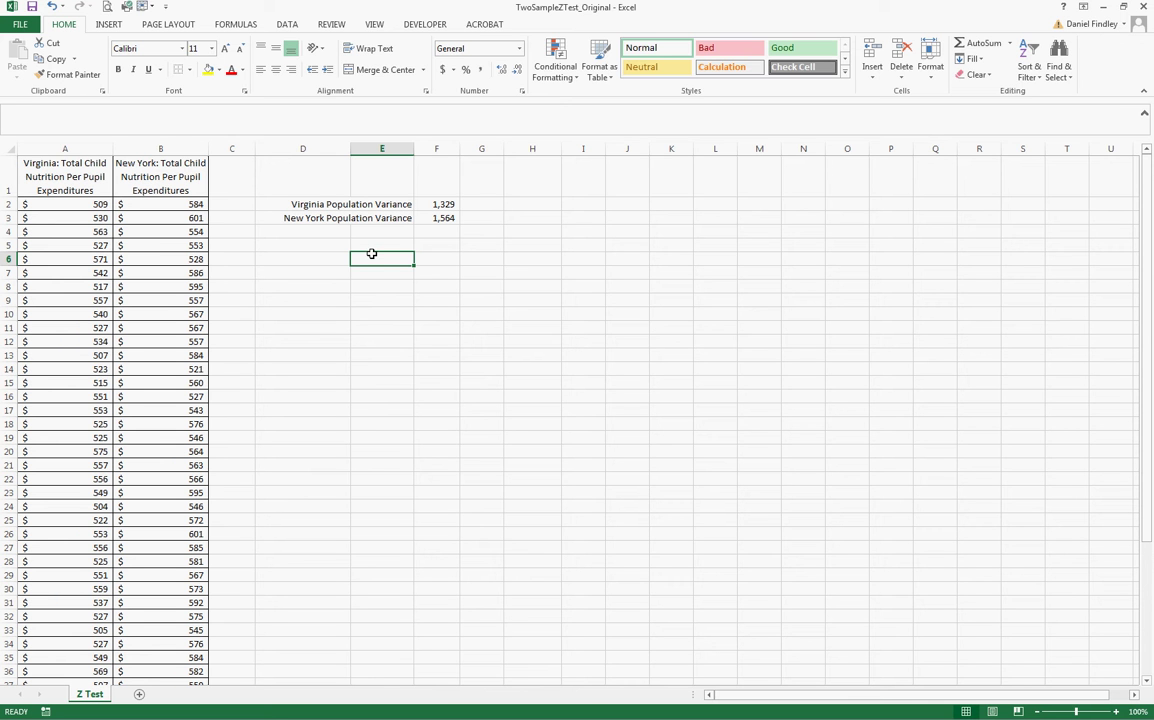
type("Null Hyt")
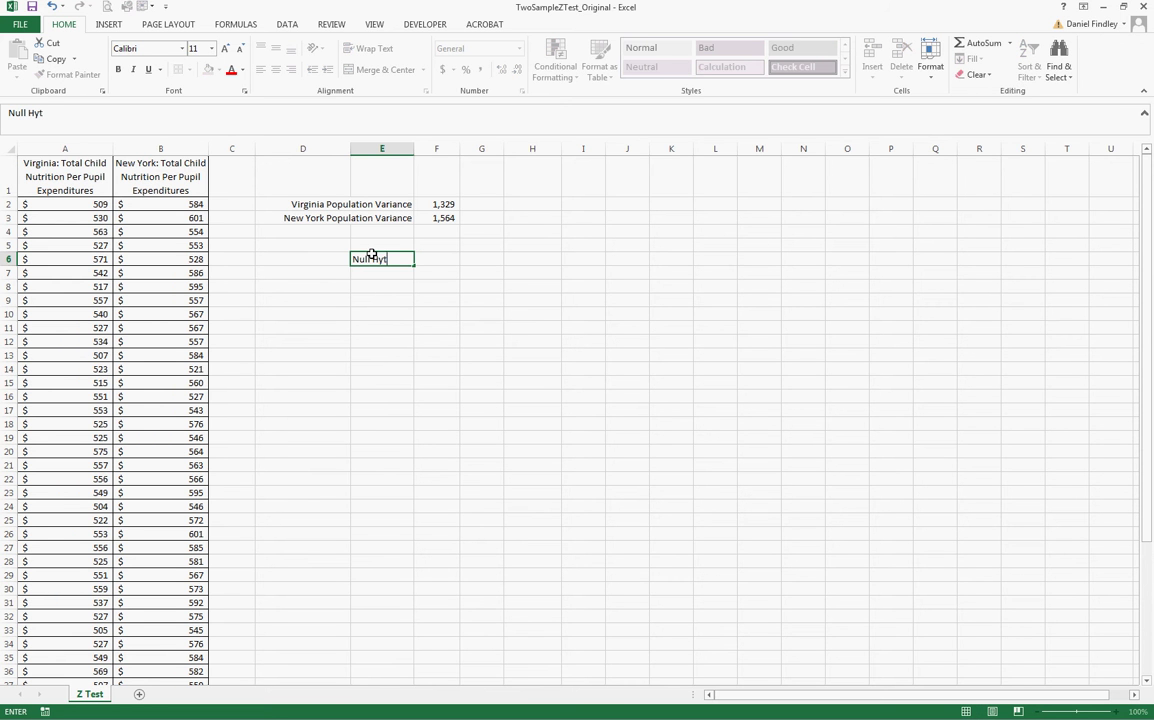
key("BackSpace")
type("pothesis : P")
key("BackSpace")
type("Total")
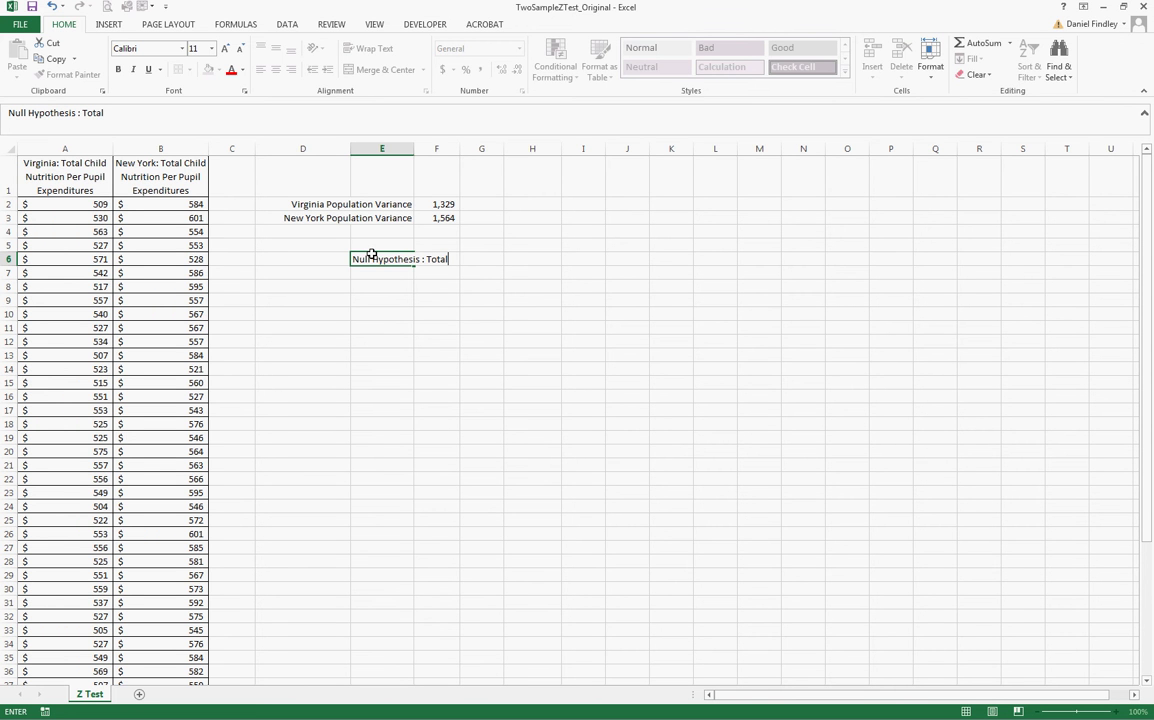
type(" CN Per Pupil Expe")
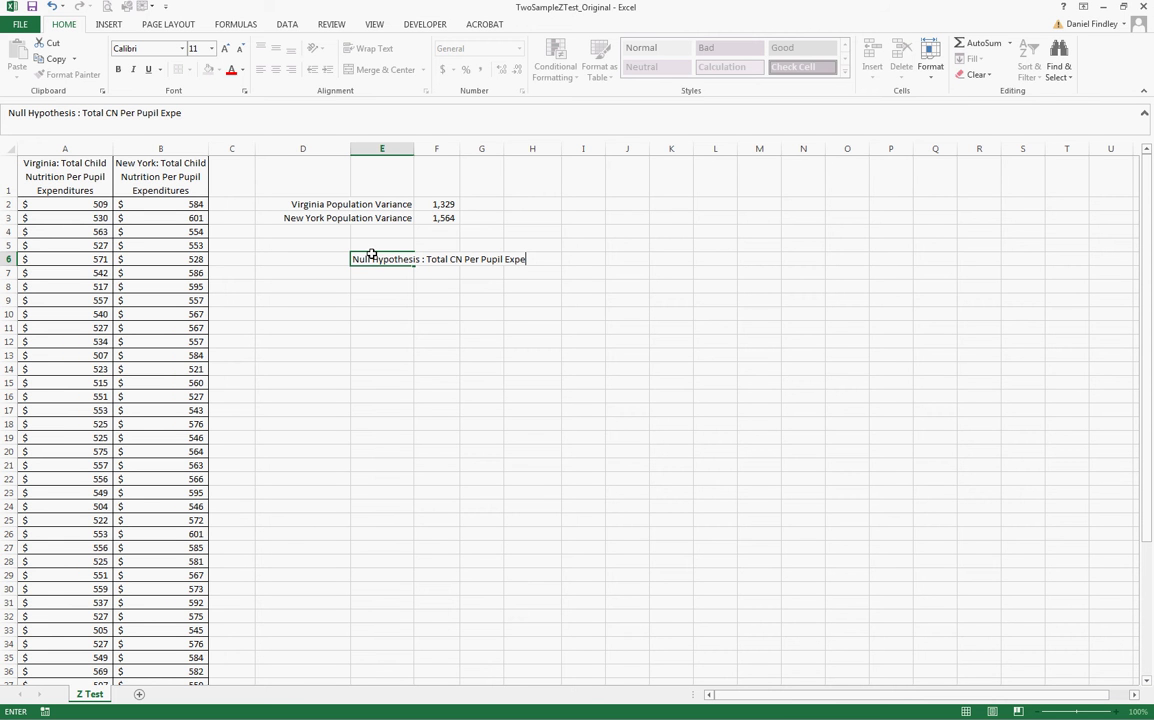
type("ndistures are equal")
key("Return")
Enter "Alternative Hypothesis : Total CN PPE are not equal" in cell E7
type("A")
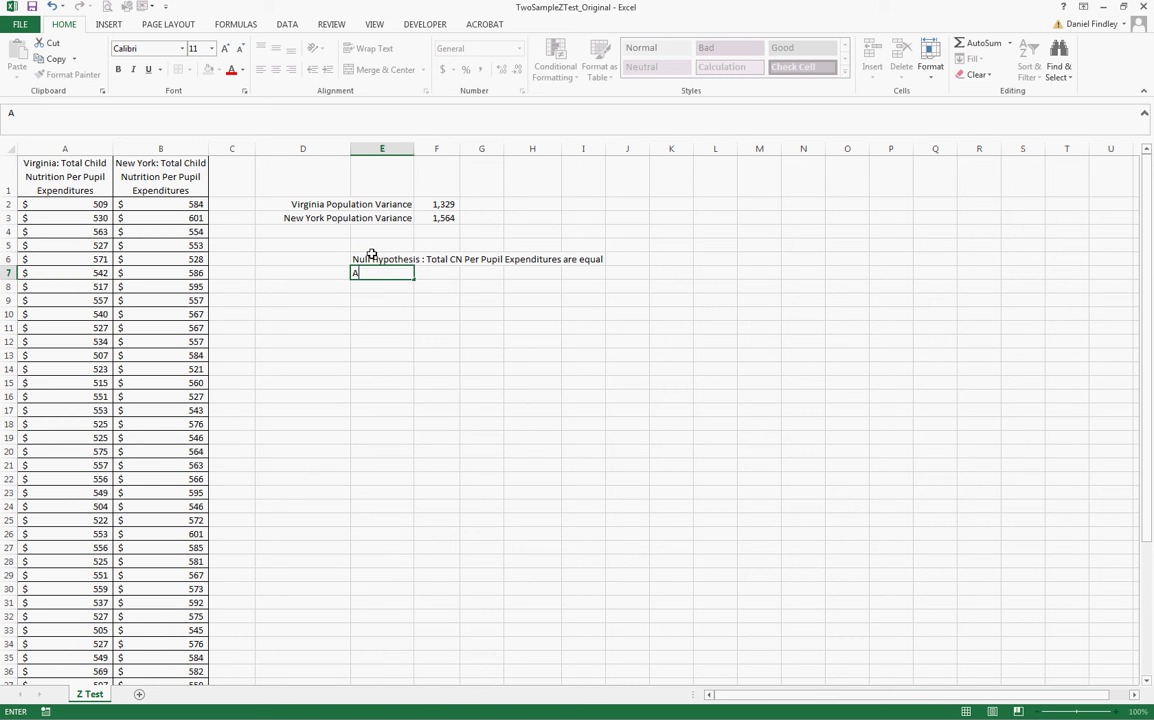
type("lternative Hyp")
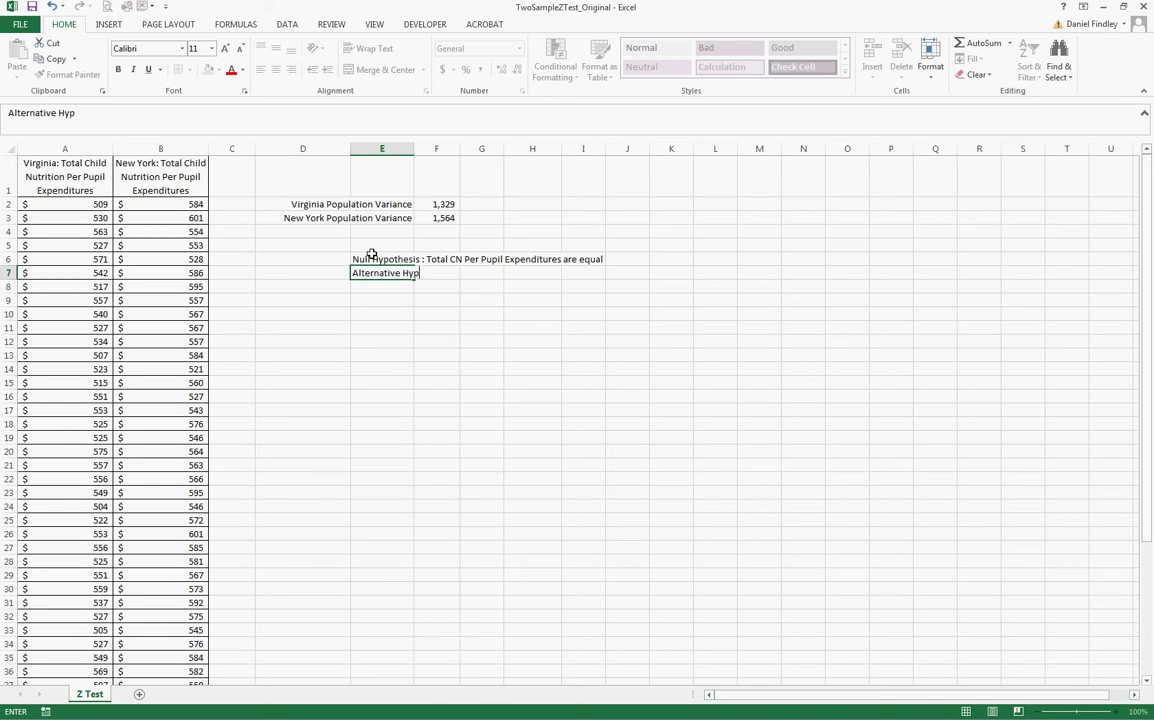
type("othesis : Total CN")
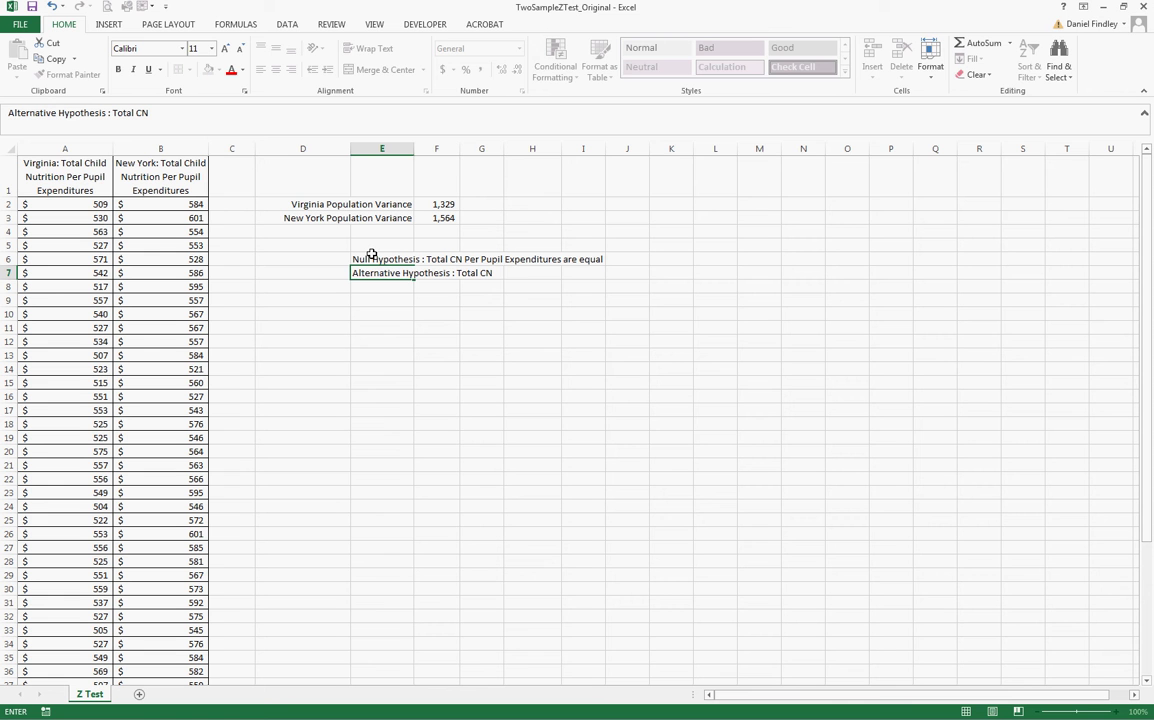
type(" PP")
type("E are ")
type("not equa")
type("l")
key("Return")
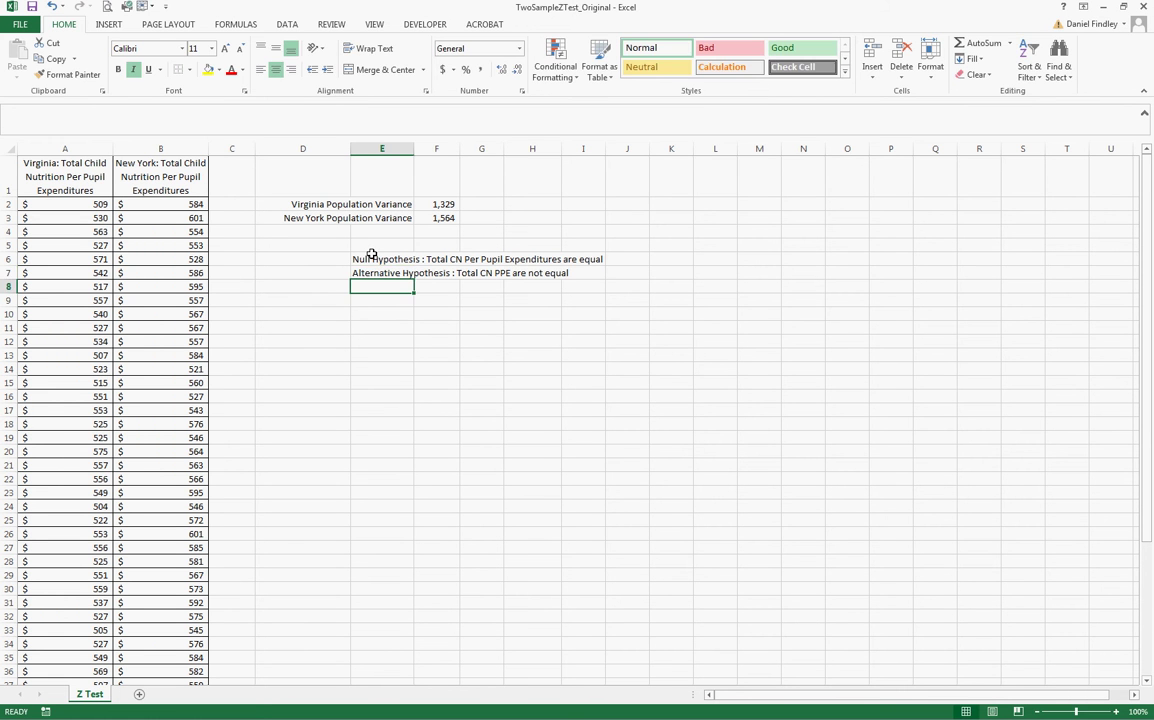
key("Return")
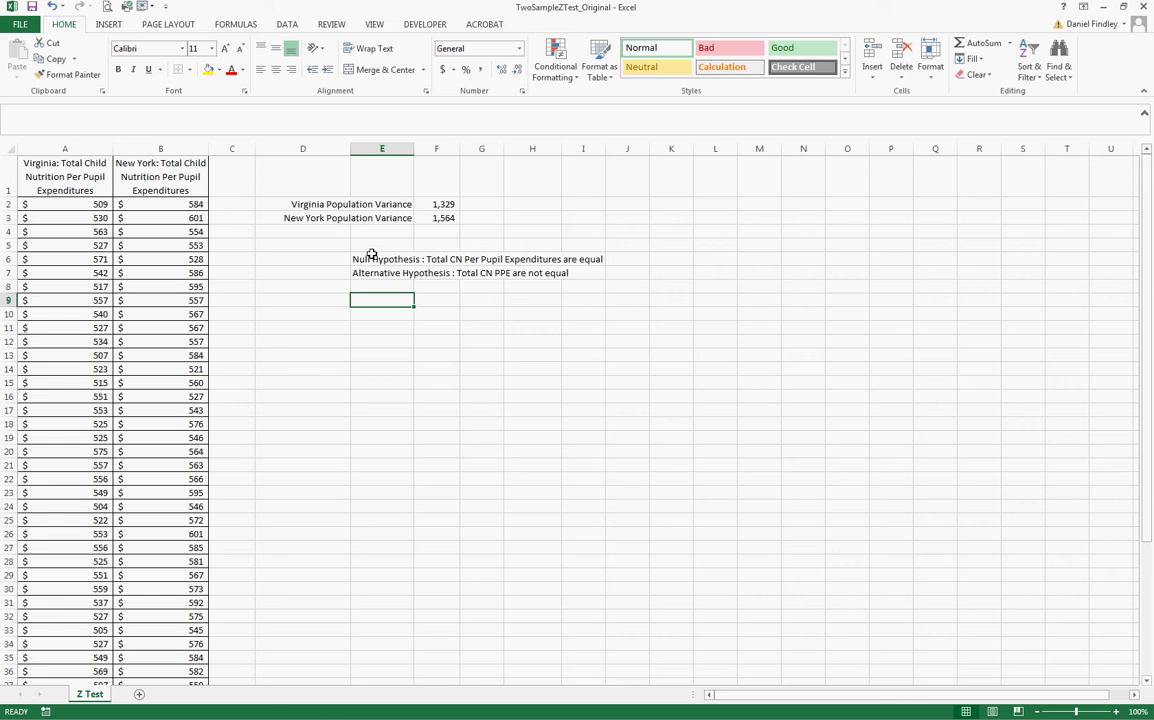
Open the z-Test: Two Sample for Means analysis tool and move its dialog clear of the data
left_click(286, 24)
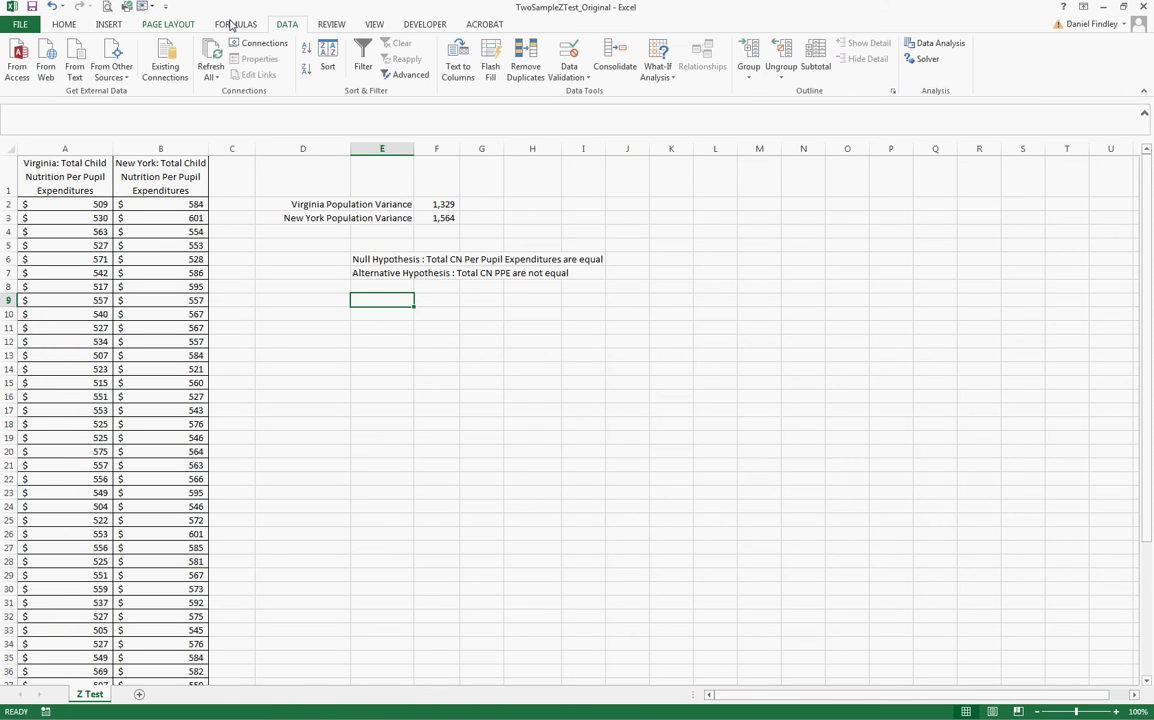
left_click(940, 44)
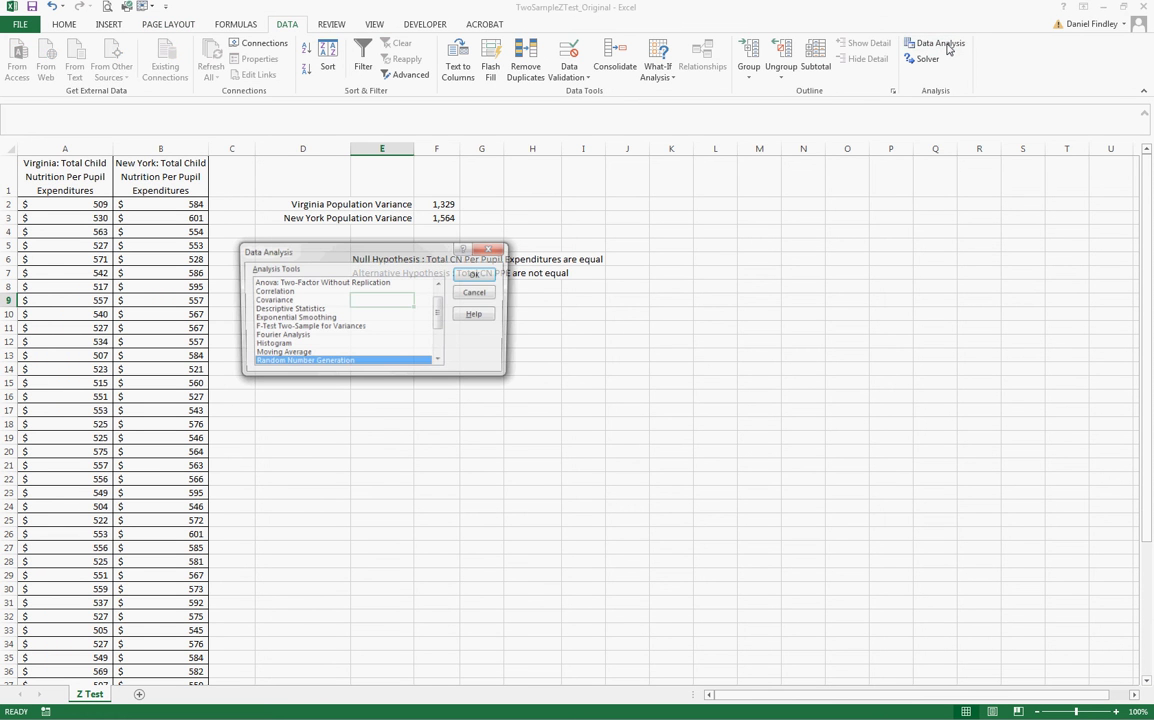
scroll(348, 362, "down", 3)
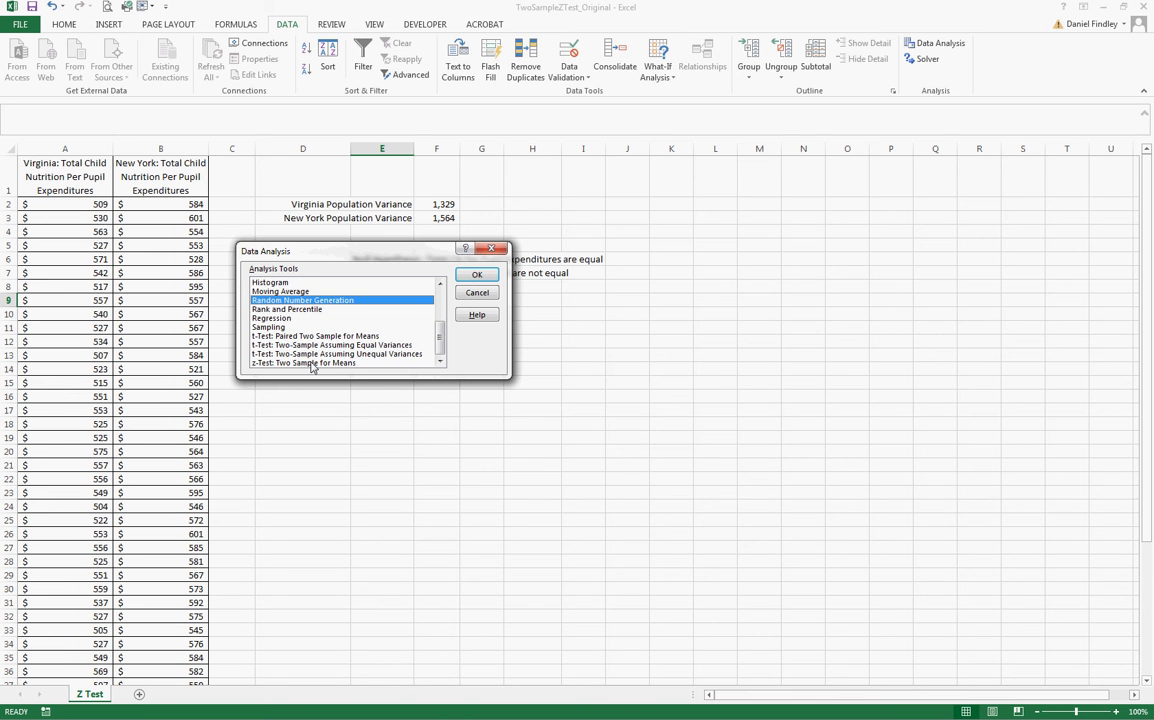
left_click(310, 363)
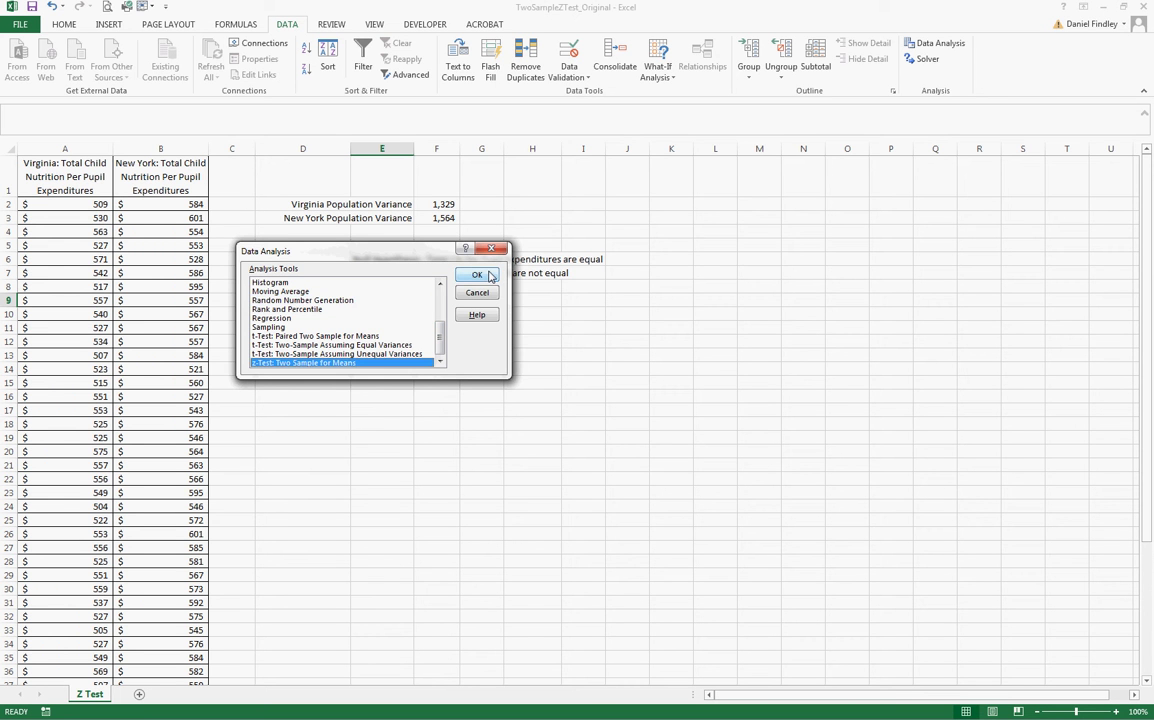
left_click(477, 275)
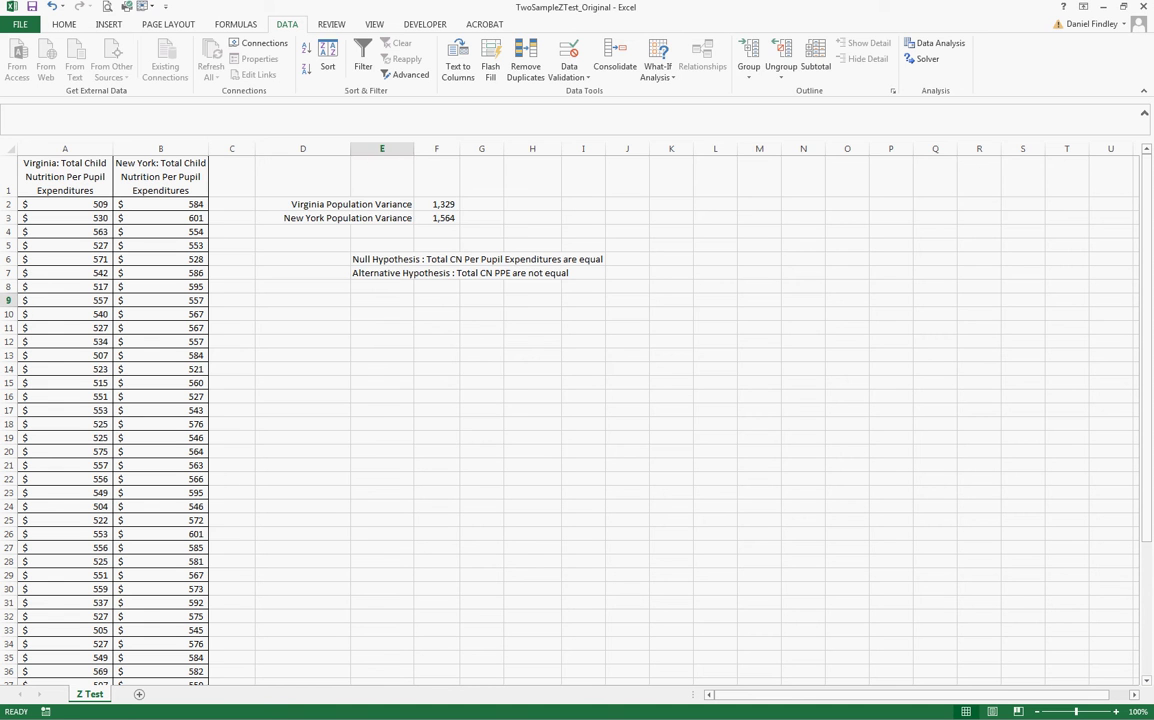
left_click_drag(430, 208, 861, 174)
Set the Variable 1 range to A1:A51 and the Variable 2 range to B1:B45, with Labels enabled
left_click(815, 198)
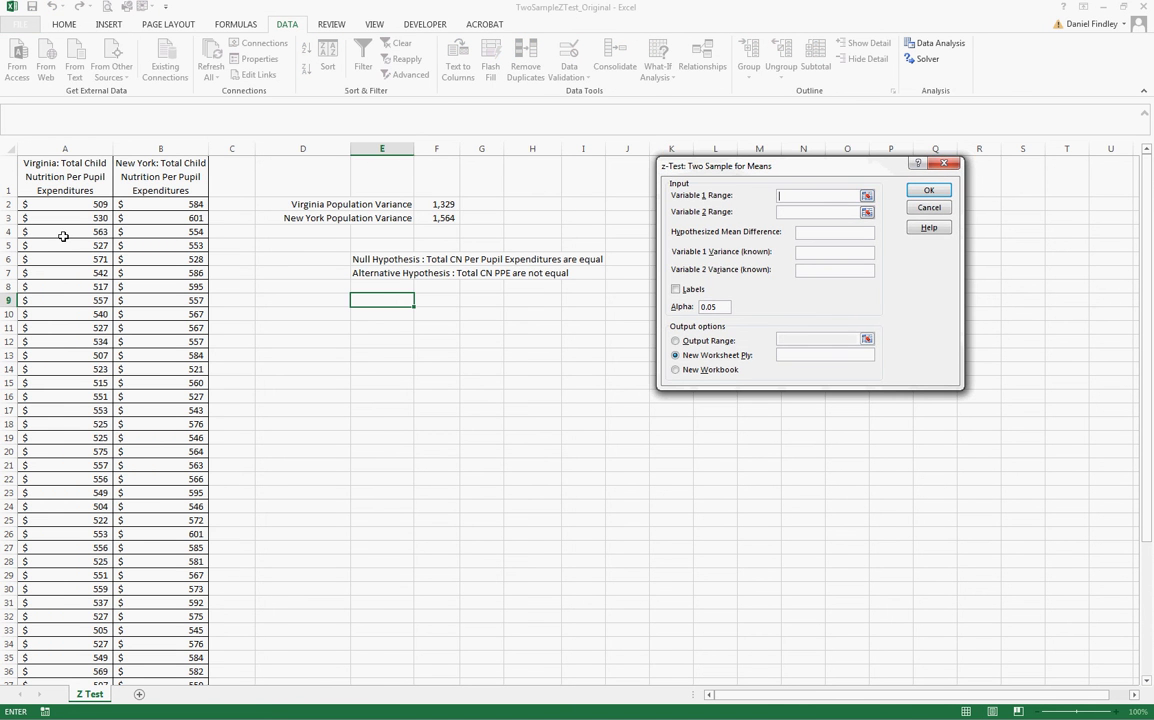
left_click_drag(62, 168, 100, 662)
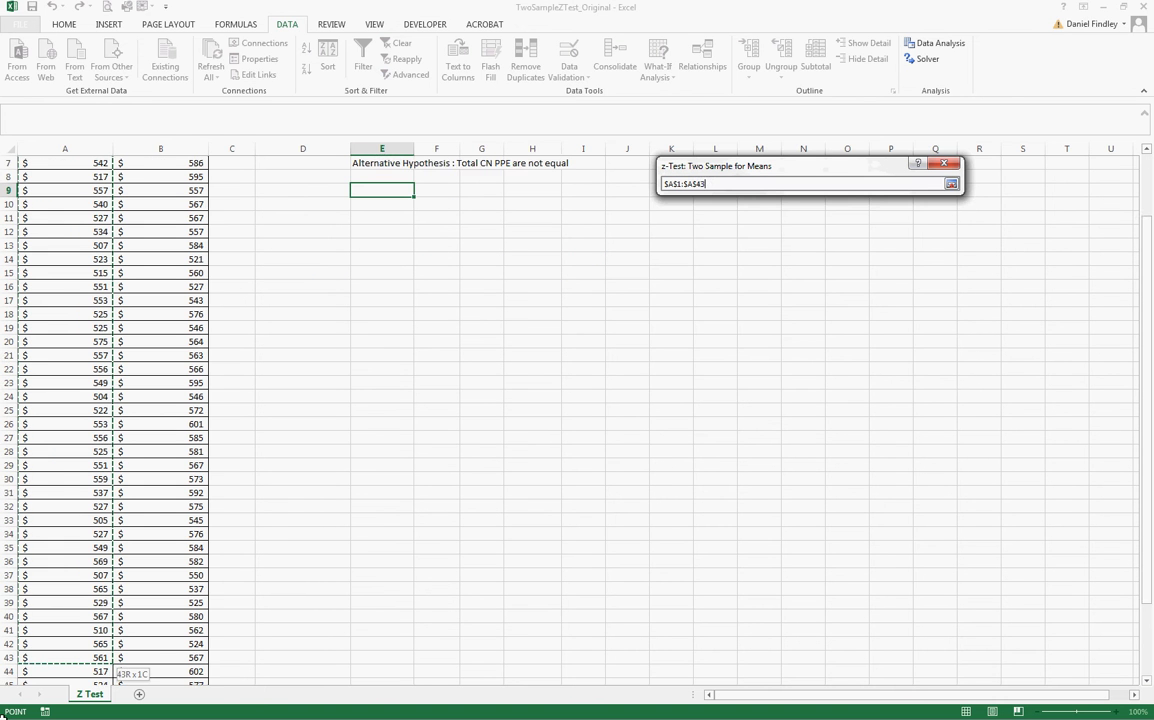
left_click_drag(2, 706, 45, 652)
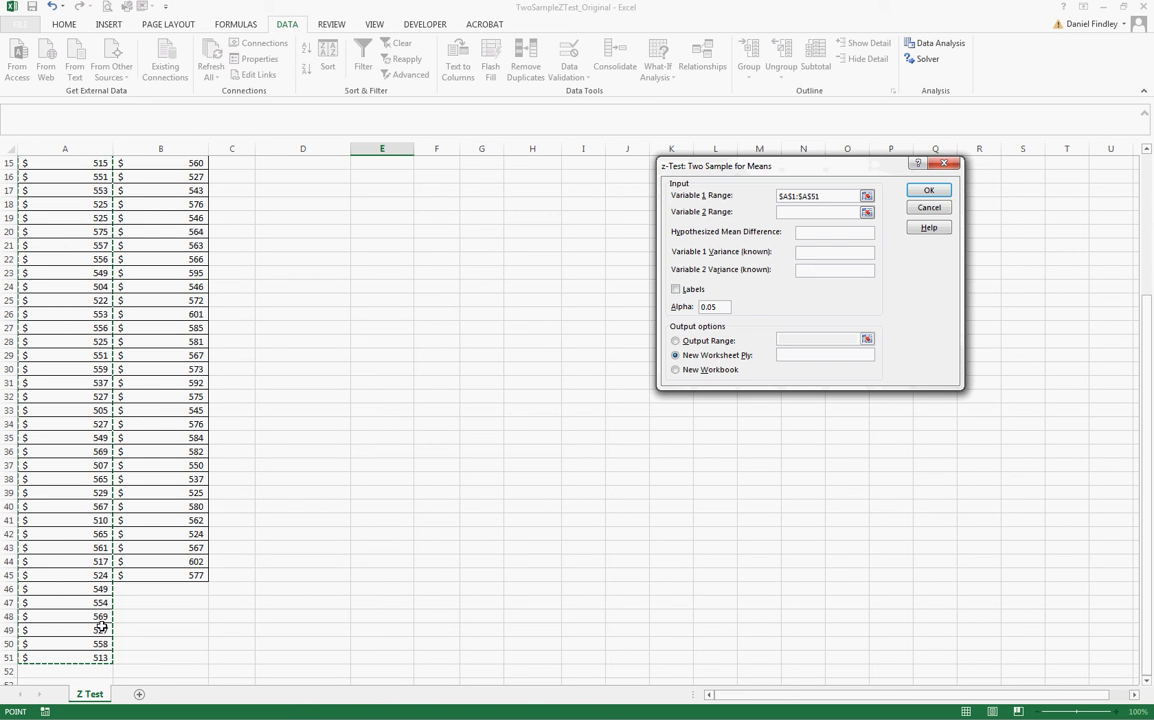
left_click(823, 246)
left_click_drag(178, 580, 160, 65)
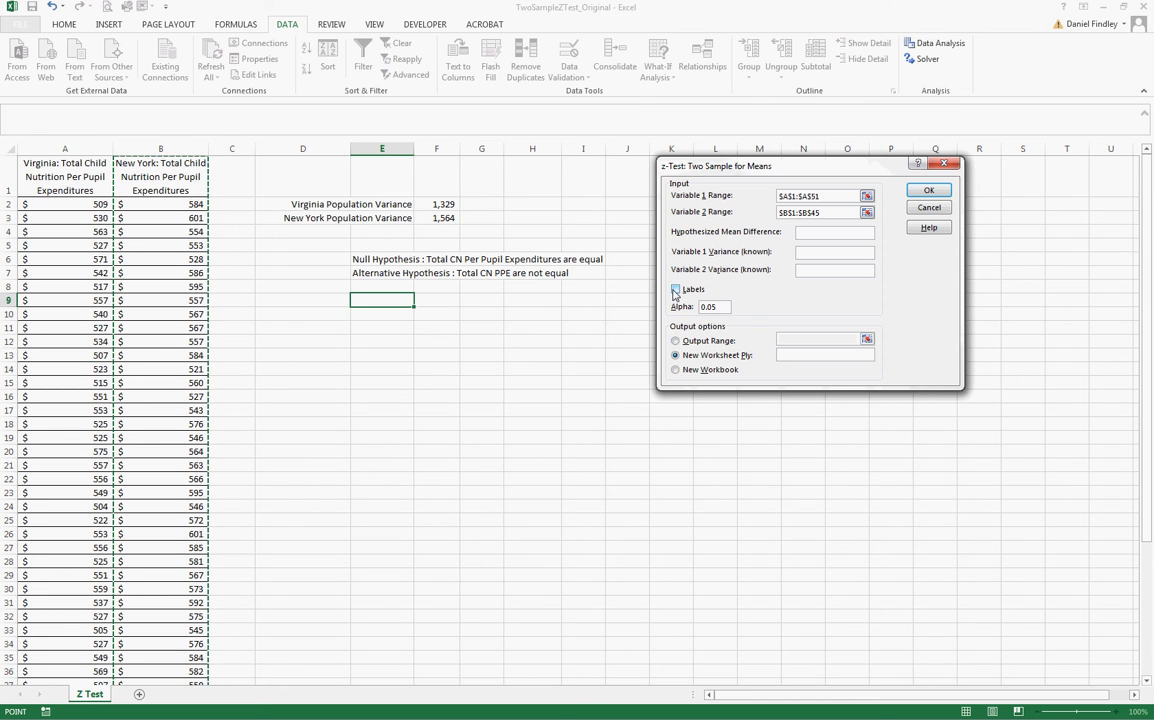
left_click(675, 290)
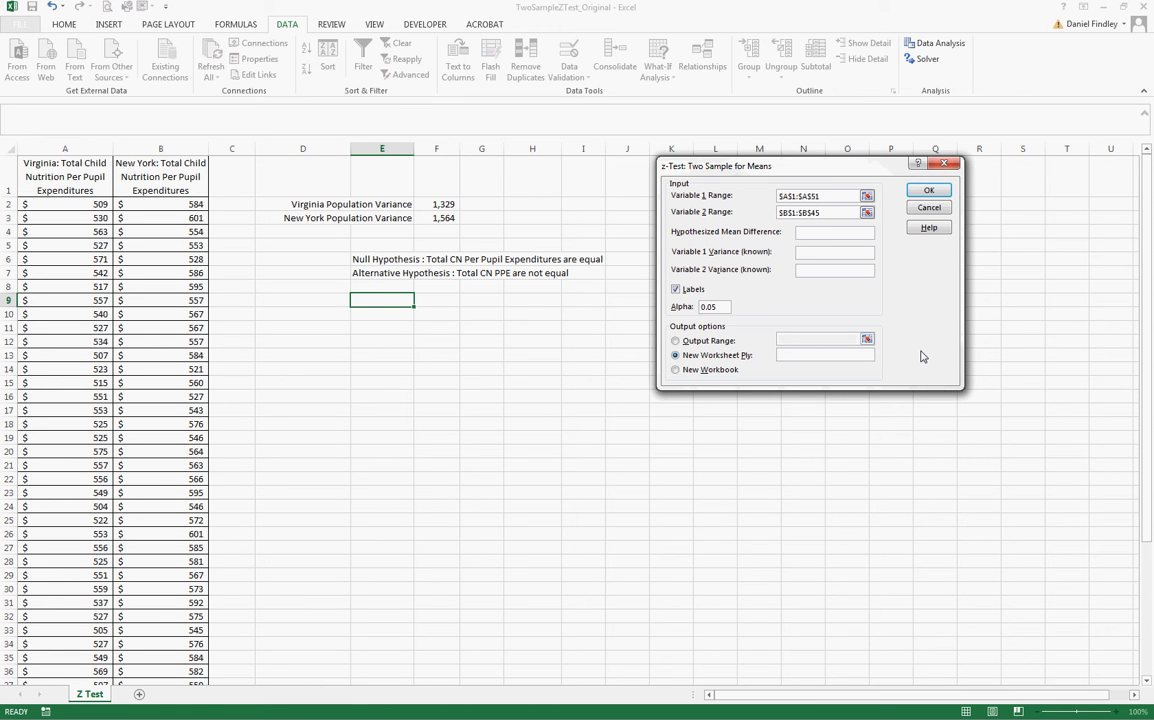
Set the known variances to 1329 for Variable 1 and 1564 for Variable 2
type("1329")
left_click(843, 271)
type("1564")
key("Escape")
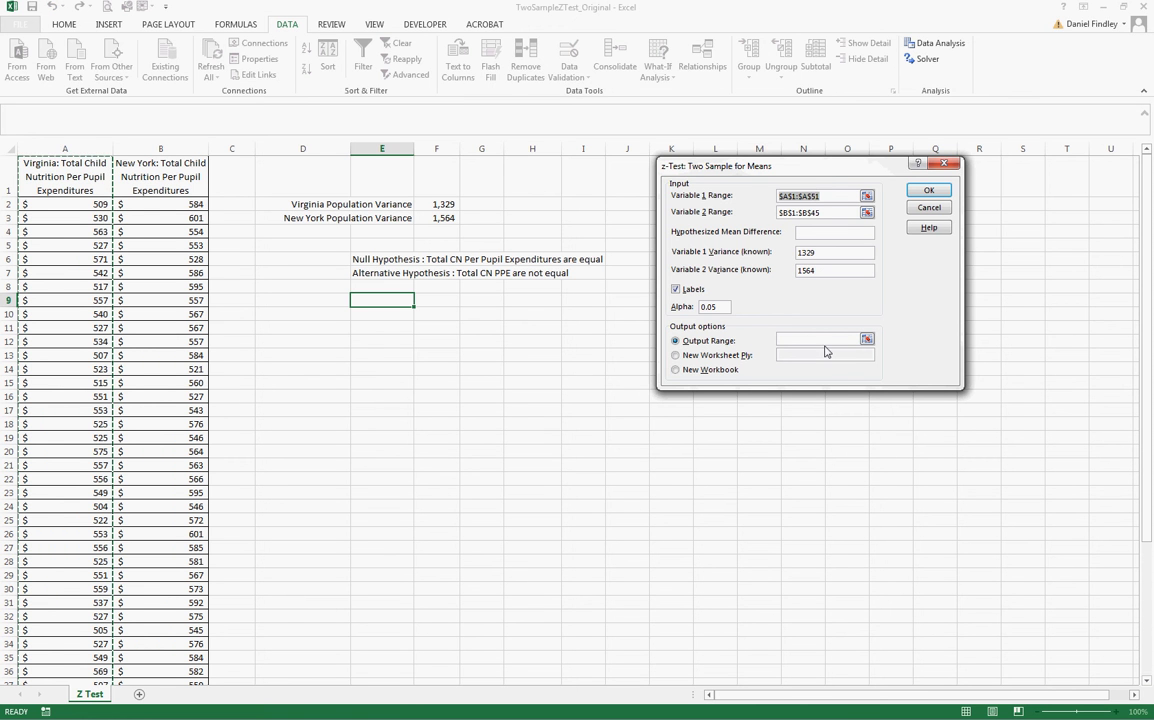
Set the output range to cell E13 and run the z-test
left_click(820, 340)
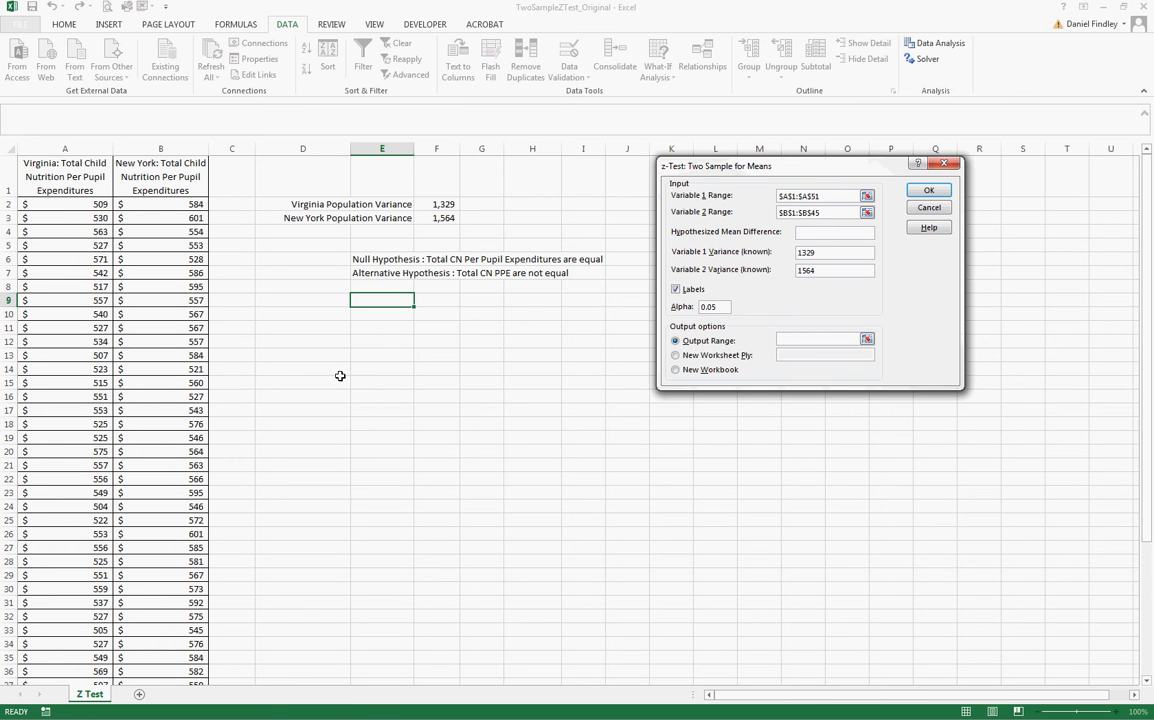
left_click(380, 357)
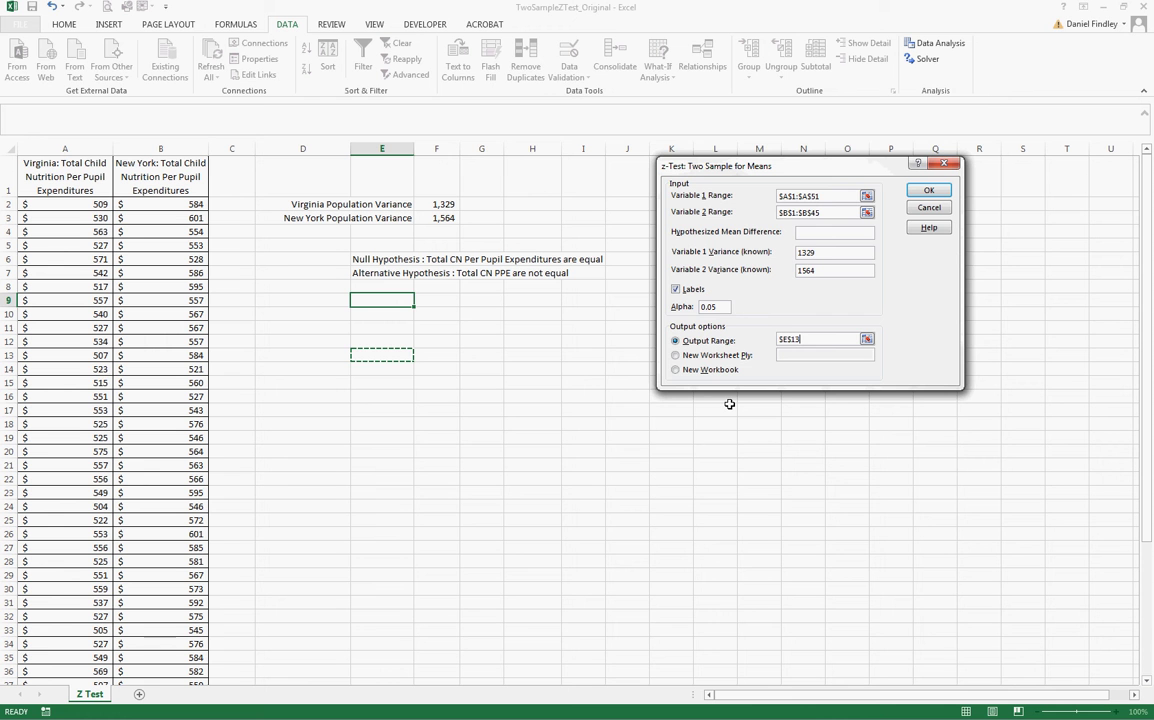
left_click(926, 191)
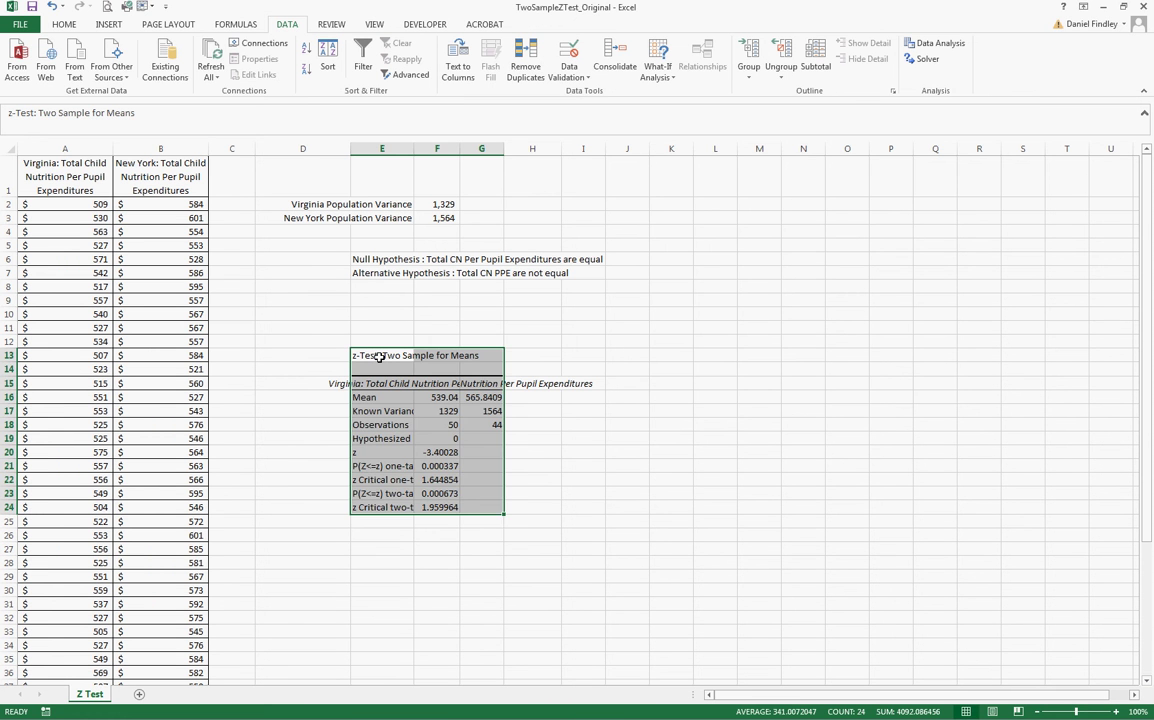
Wrap the text of the two sample headings in F15:G15 of the z-test output
left_click(436, 385)
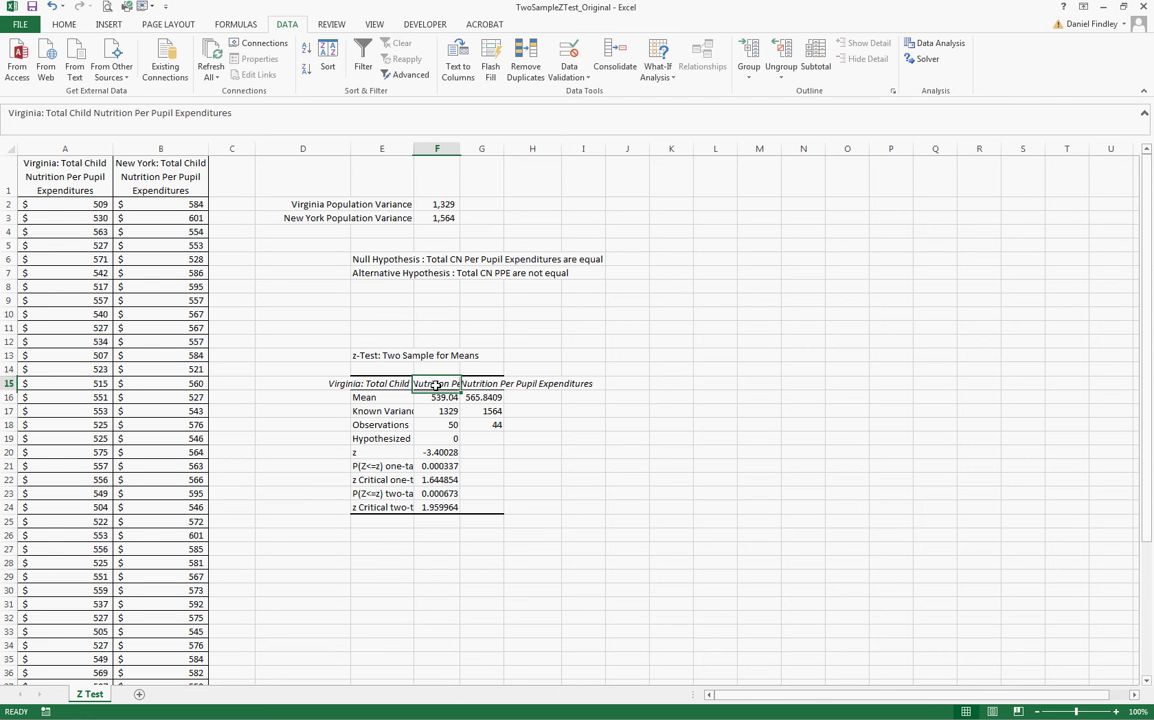
left_click_drag(436, 385, 482, 384)
scroll(475, 52, "up", 4)
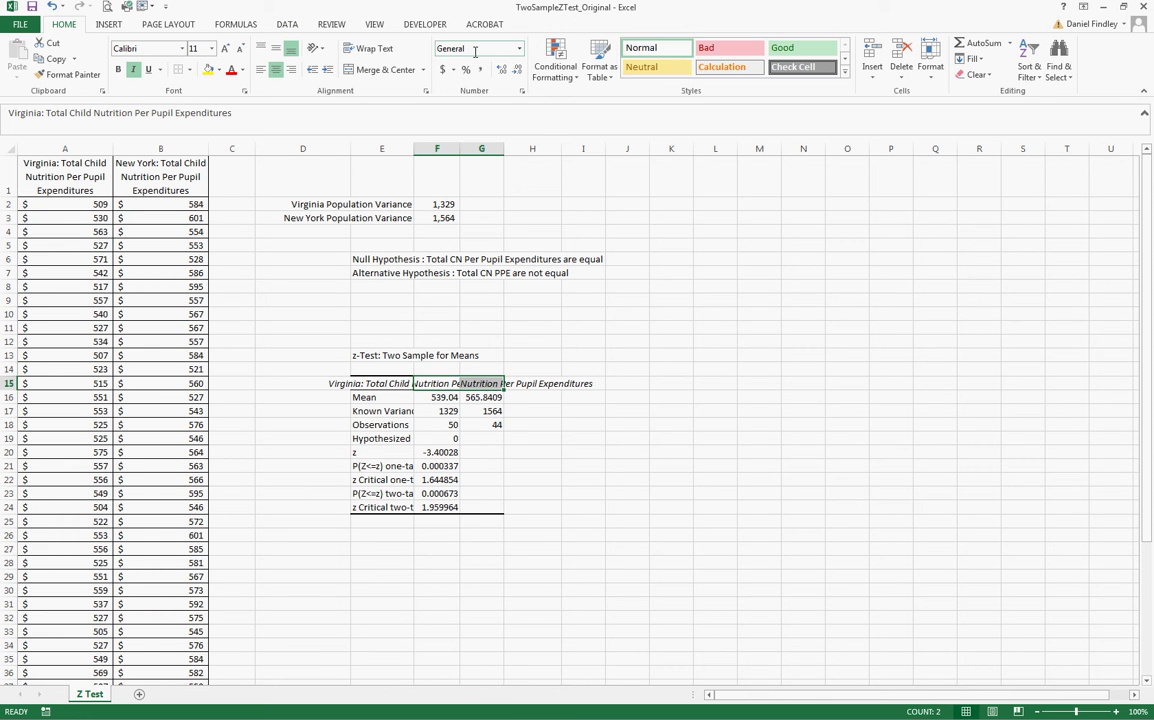
key("alt+h")
key("w")
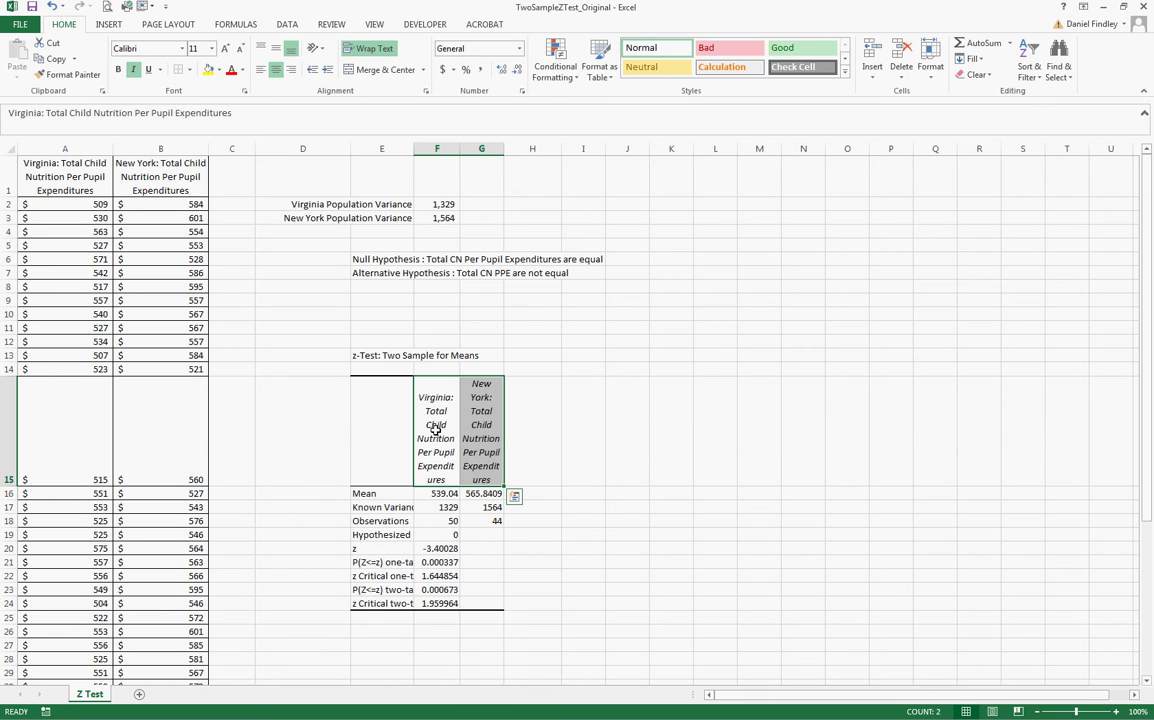
Examine the means, known variances and observation counts of both samples in the z-test output
left_click(430, 470)
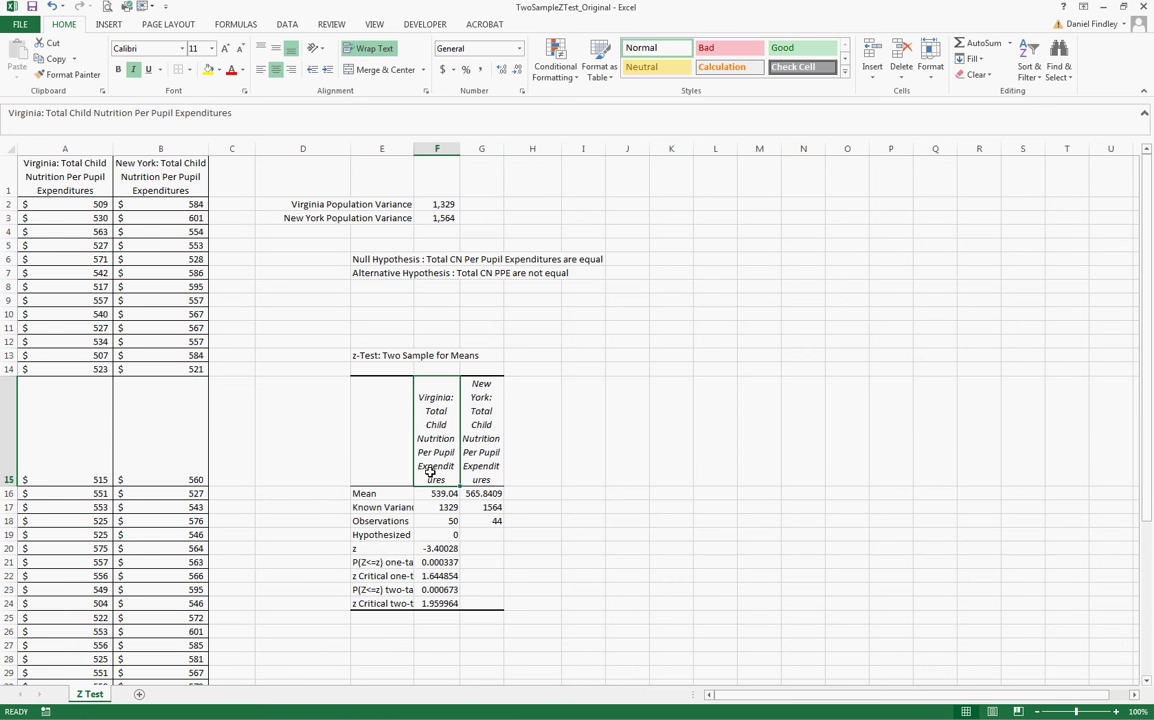
scroll(430, 470, "down", 1)
left_click(443, 425)
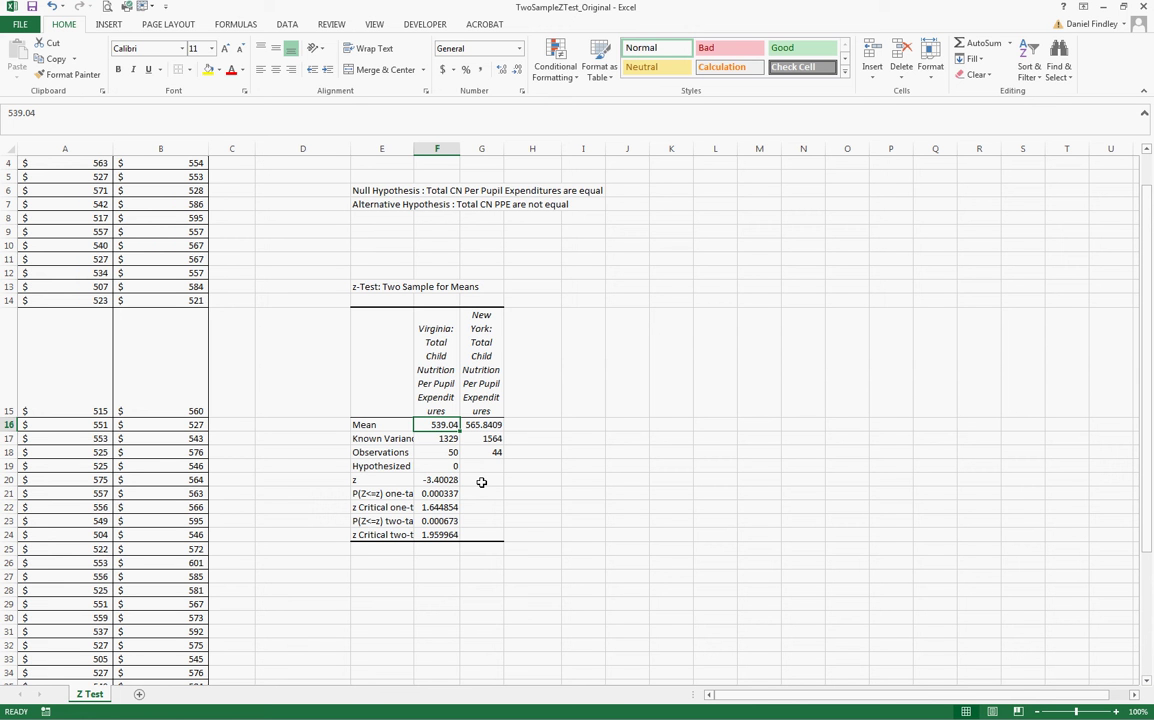
left_click(442, 437)
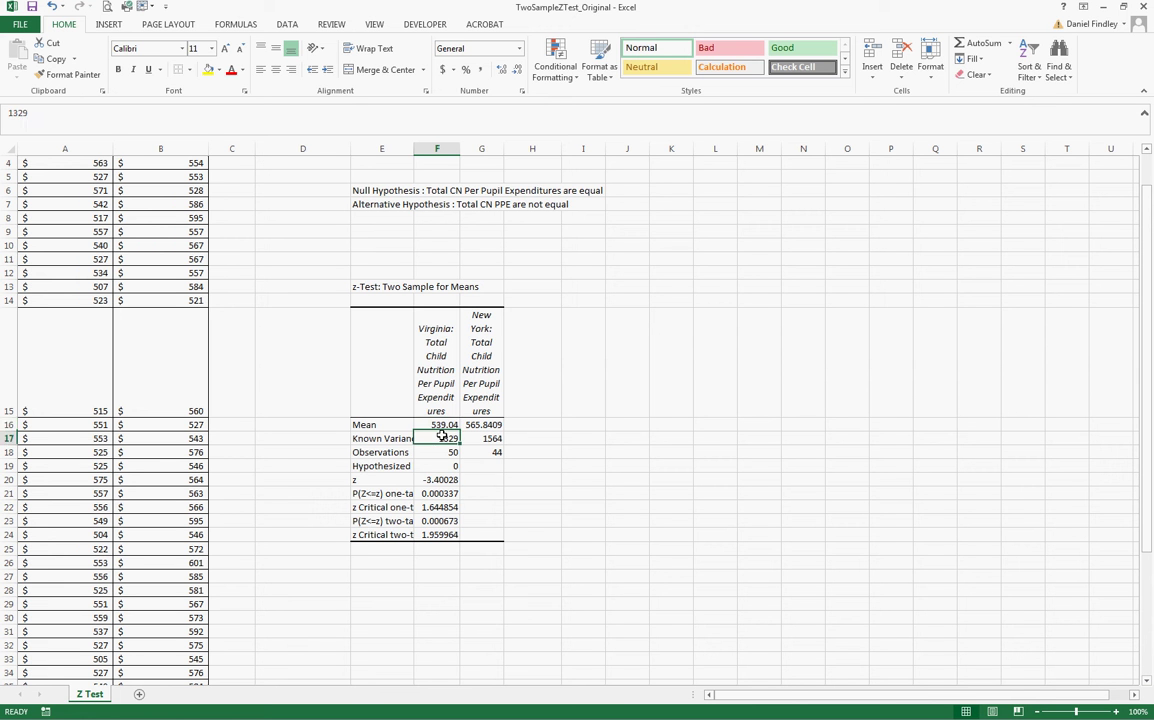
left_click_drag(442, 437, 478, 453)
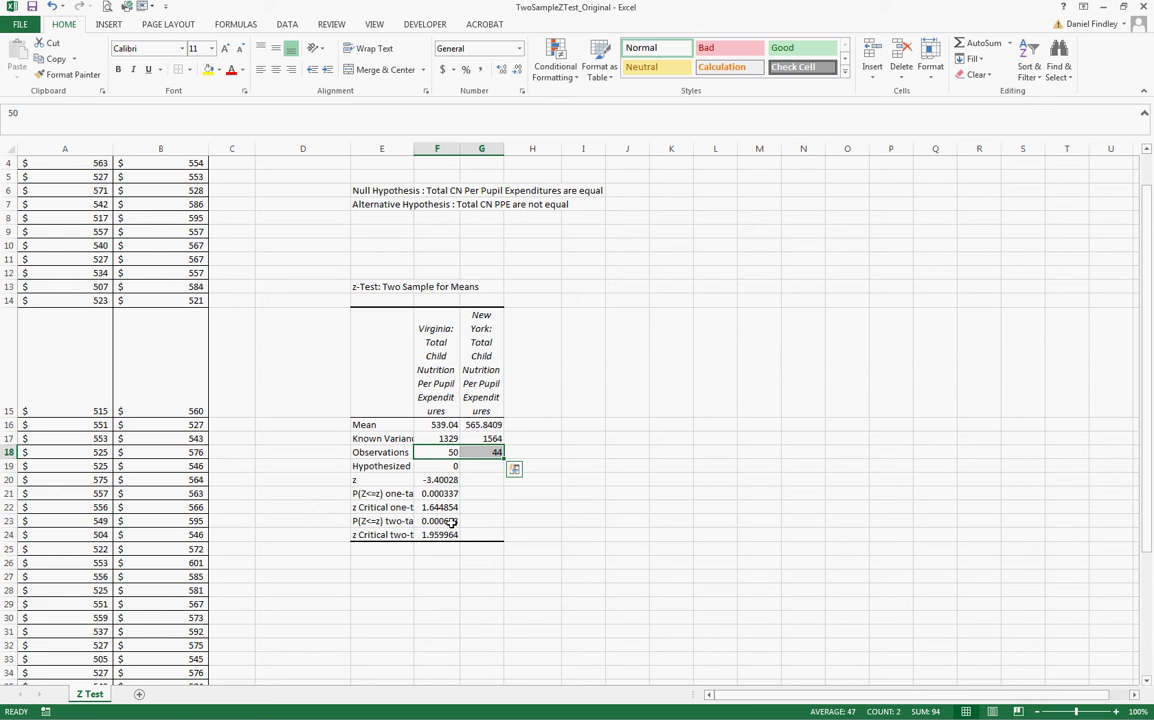
Highlight the two-tail p-value and critical z rows in E23:G24 with yellow fill, and select the two-tail p-value in F23
left_click_drag(395, 521, 486, 535)
left_click(207, 69)
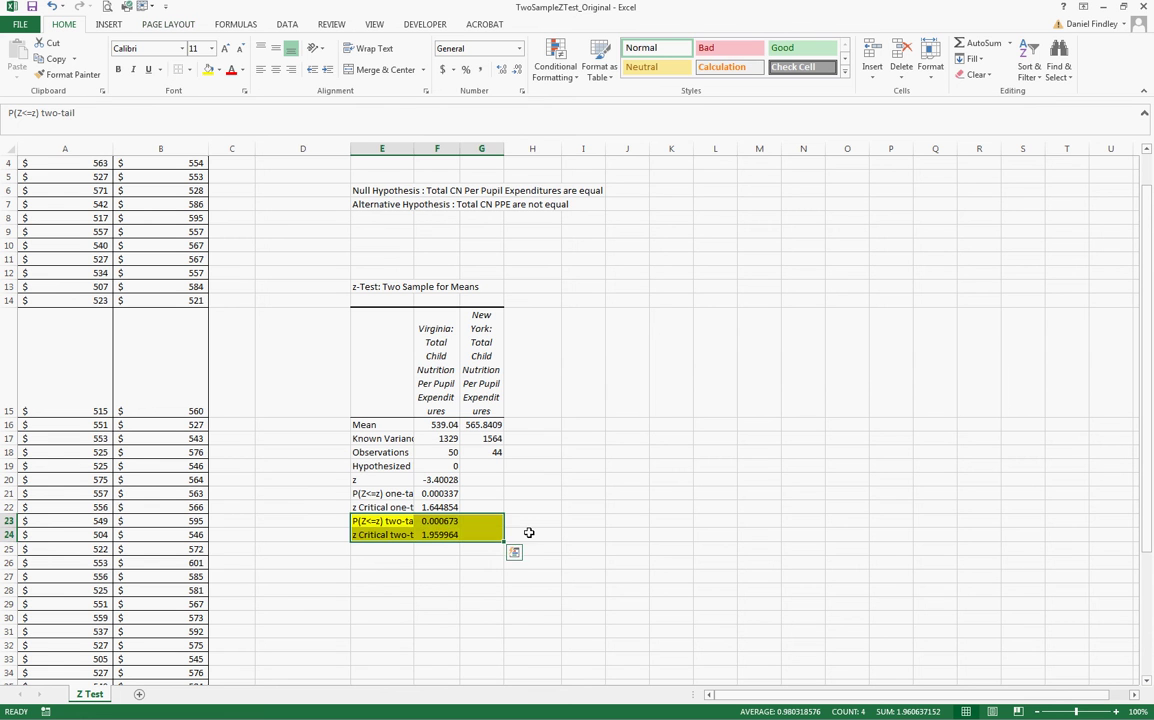
key("Right")
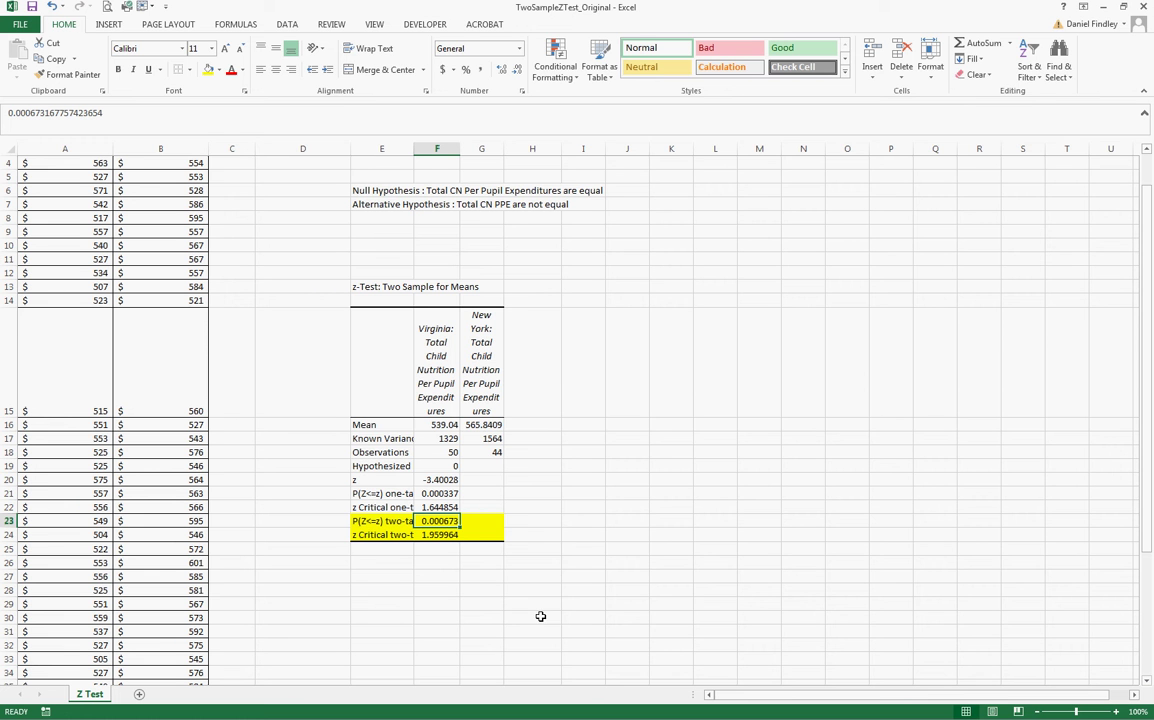
scroll(585, 501, "up", 1)
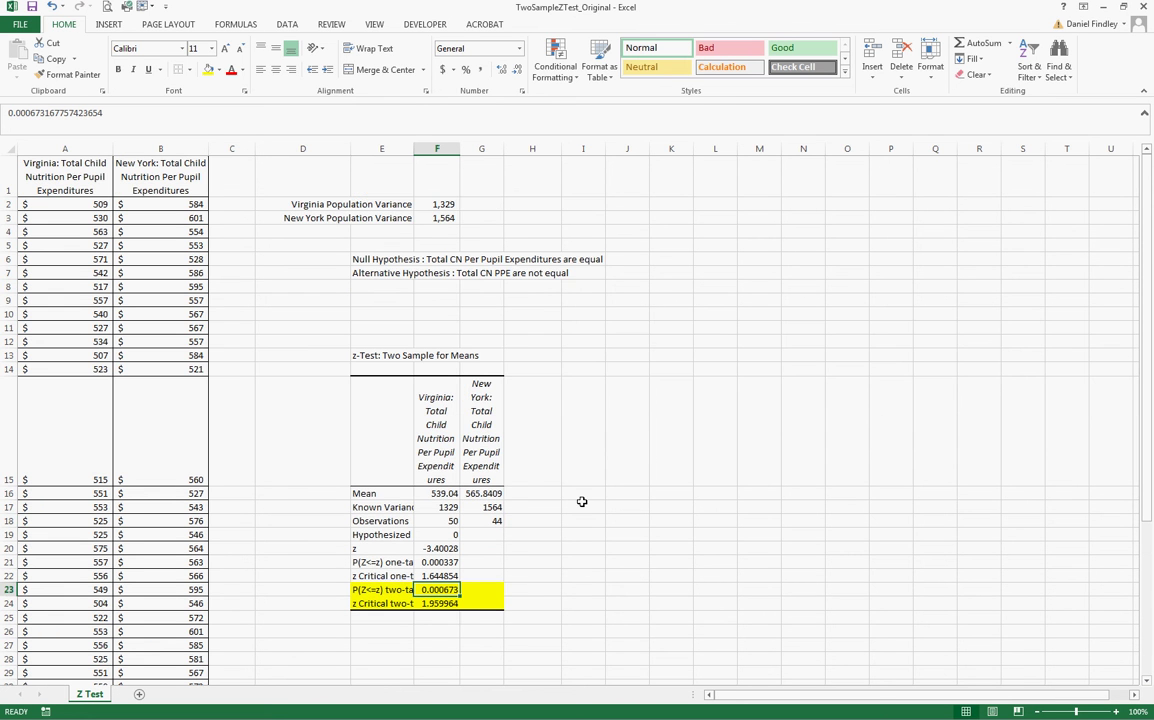